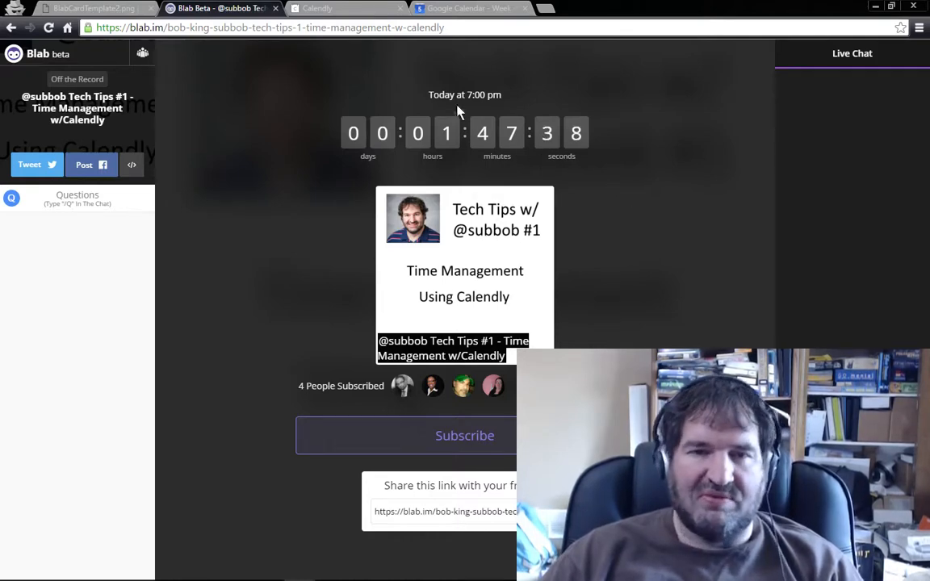
Step: Switch to the Calendly welcome page and review the chosen Calendly link
left_click(345, 11)
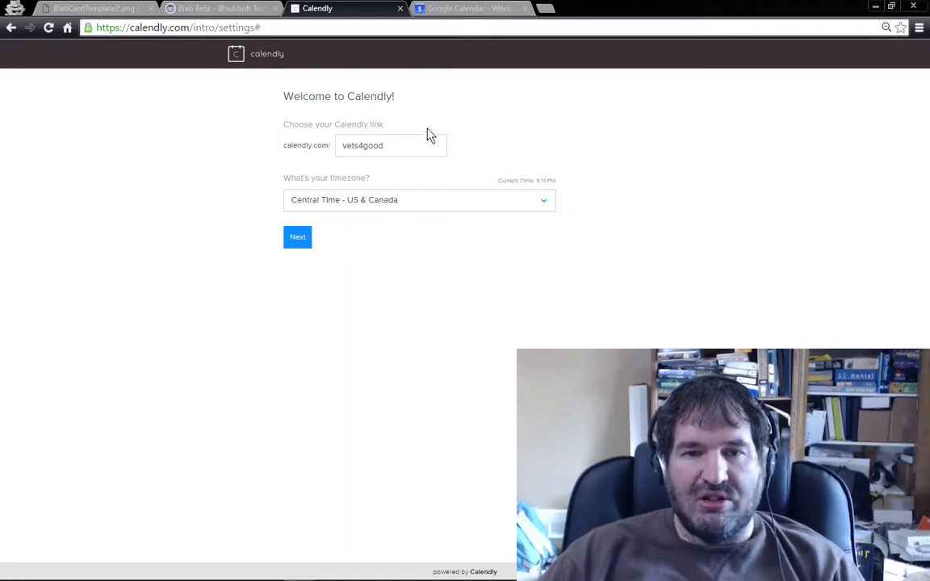
double_click(345, 146)
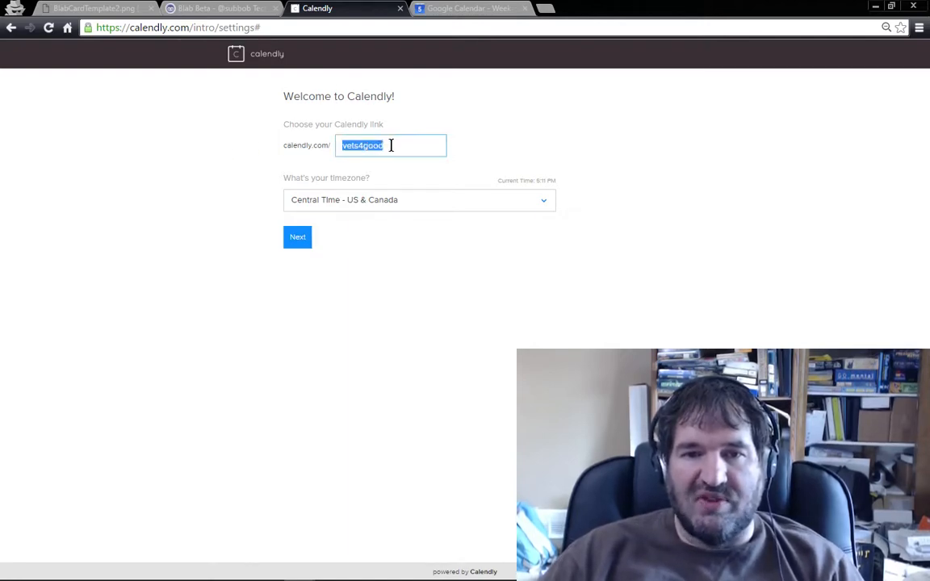
left_click(426, 247)
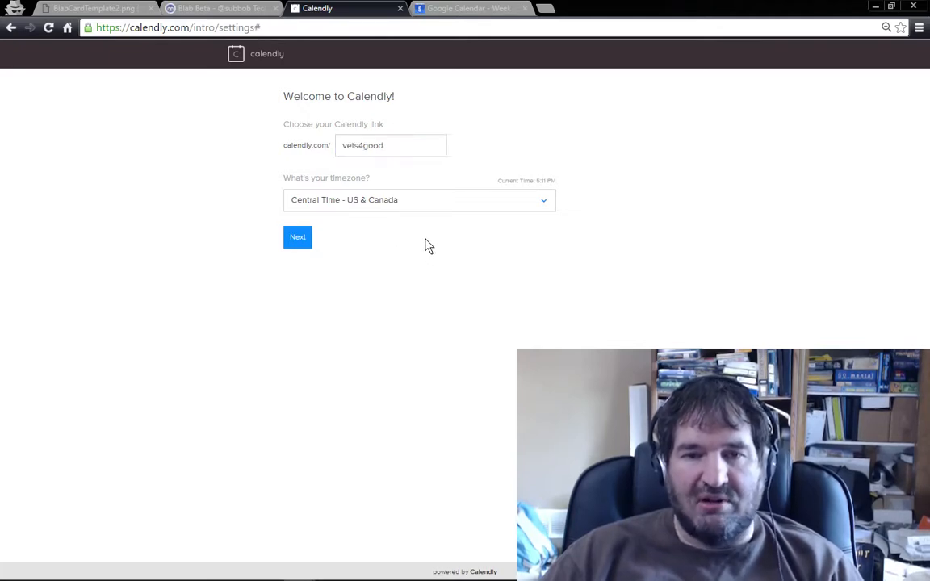
left_click(295, 239)
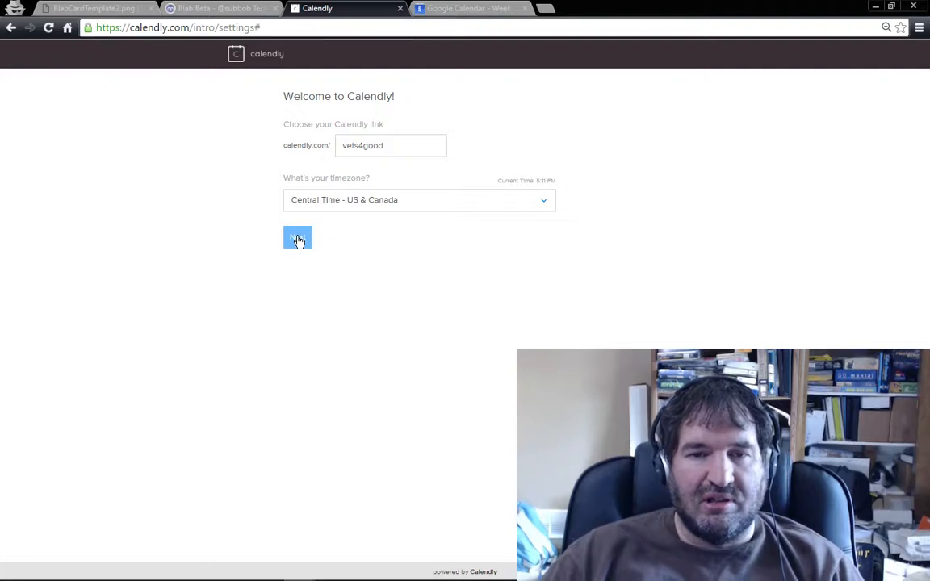
Step: Try subbob as the Calendly link name
left_click_drag(394, 145, 343, 145)
key("BackSpace")
type("subbob")
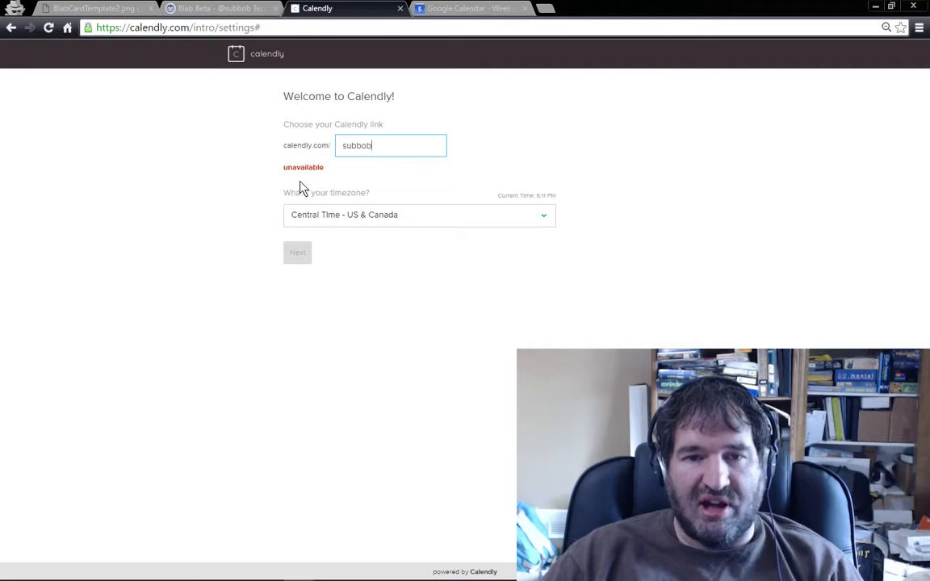
Step: Set the Calendly link name to vets4good, submit the welcome settings and continue to the dashboard
left_click_drag(382, 145, 319, 145)
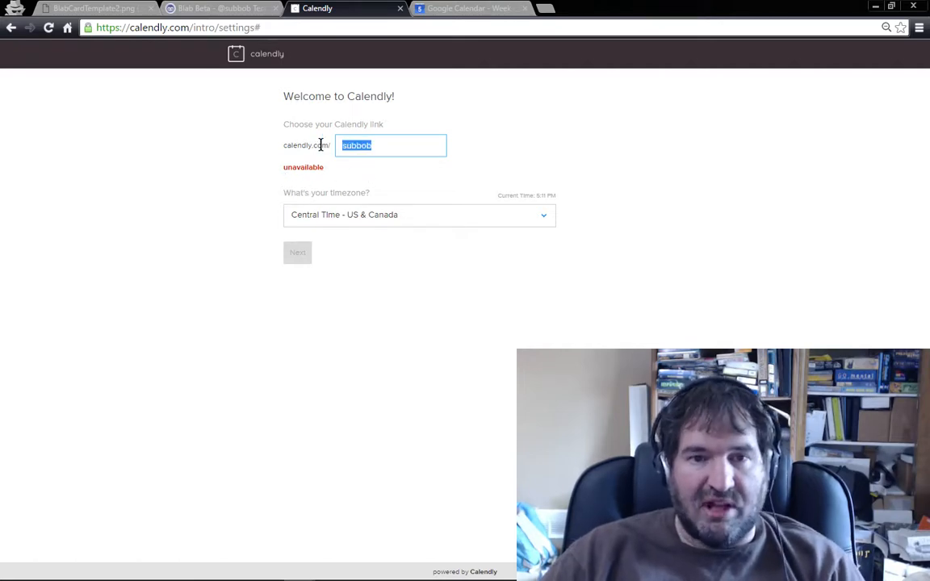
type("vet")
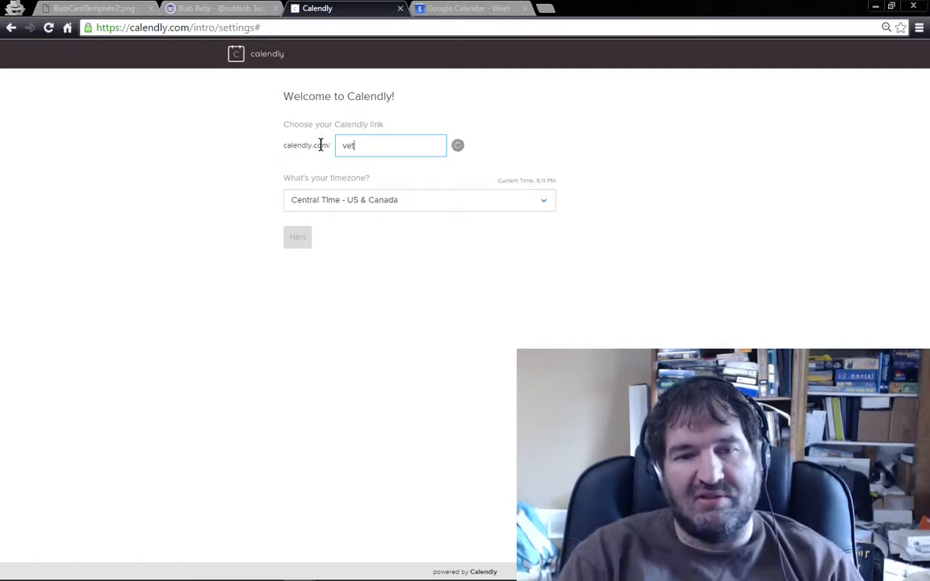
type("s4good")
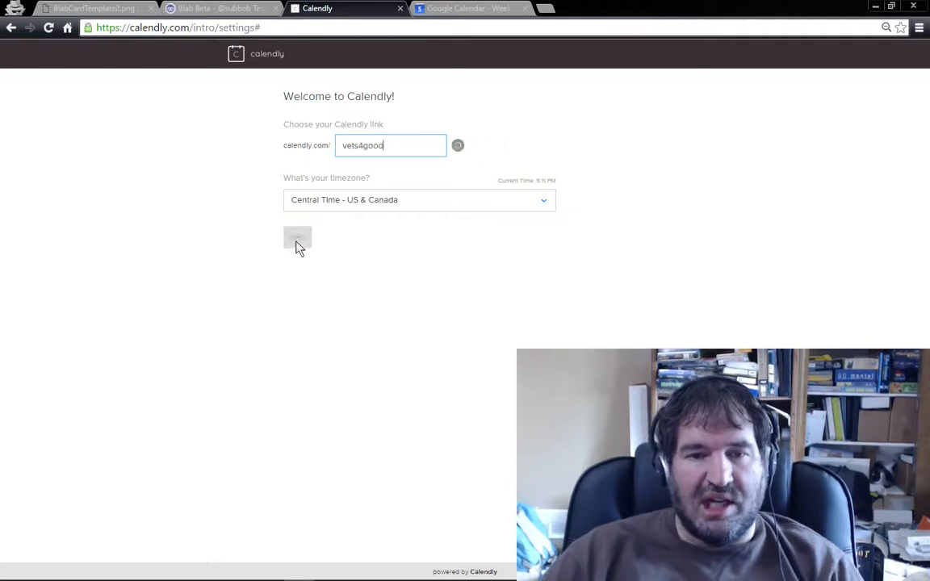
left_click(298, 239)
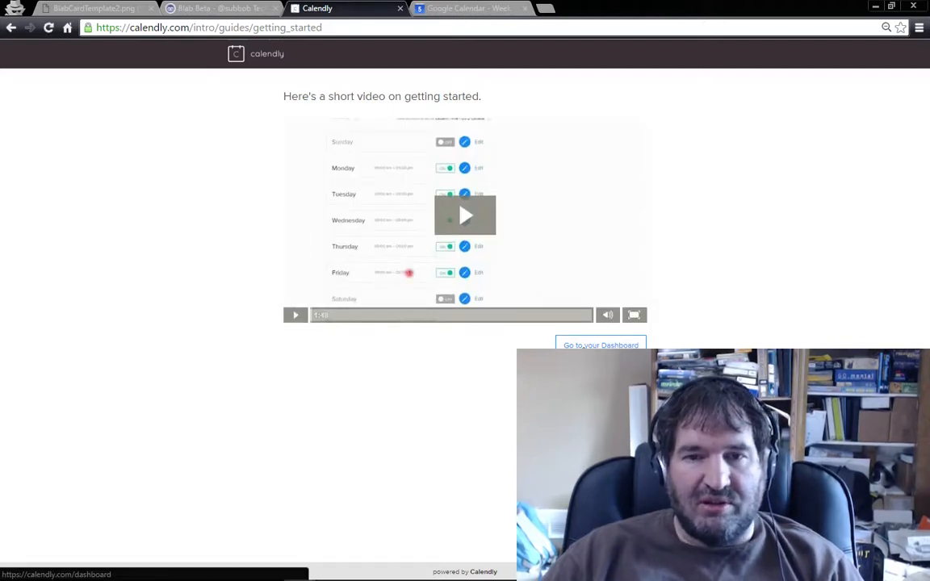
left_click(584, 347)
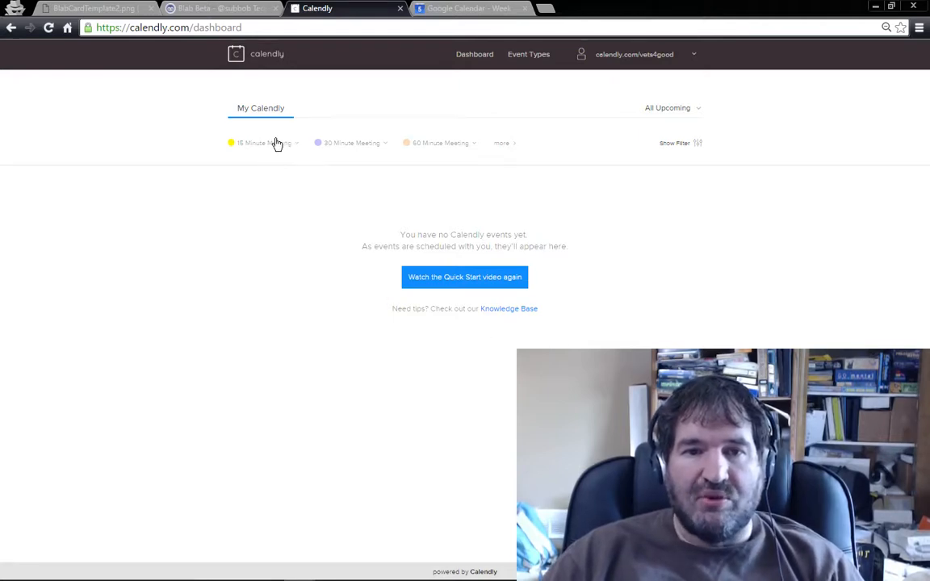
Step: Open the 30 Minute Meeting event type for editing and rename it Intro Meeting (30 minutes)
left_click(383, 147)
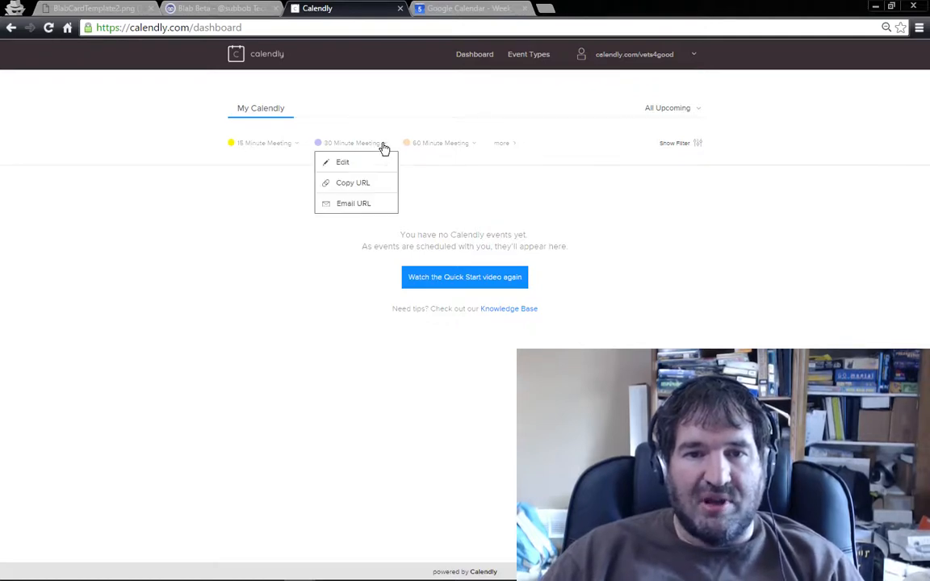
left_click(340, 165)
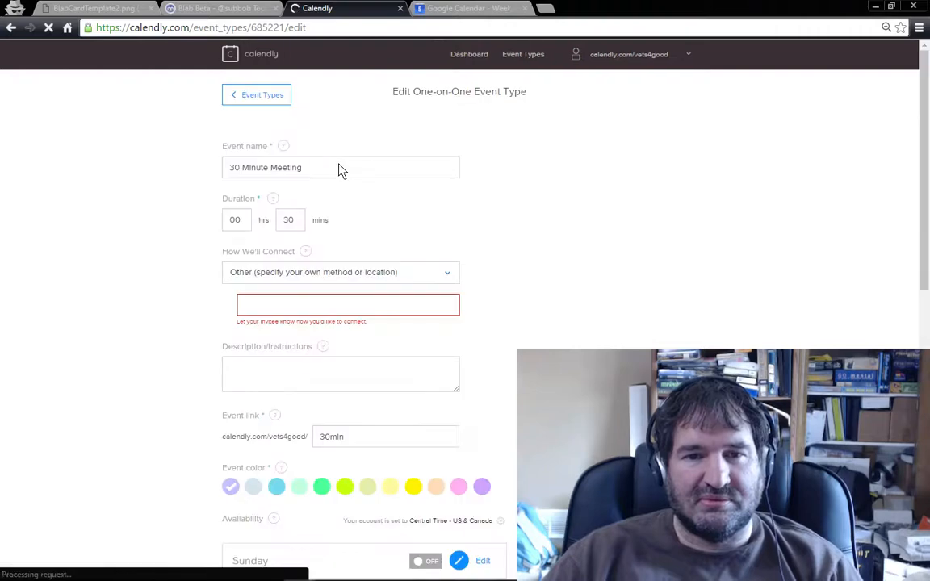
left_click(338, 166)
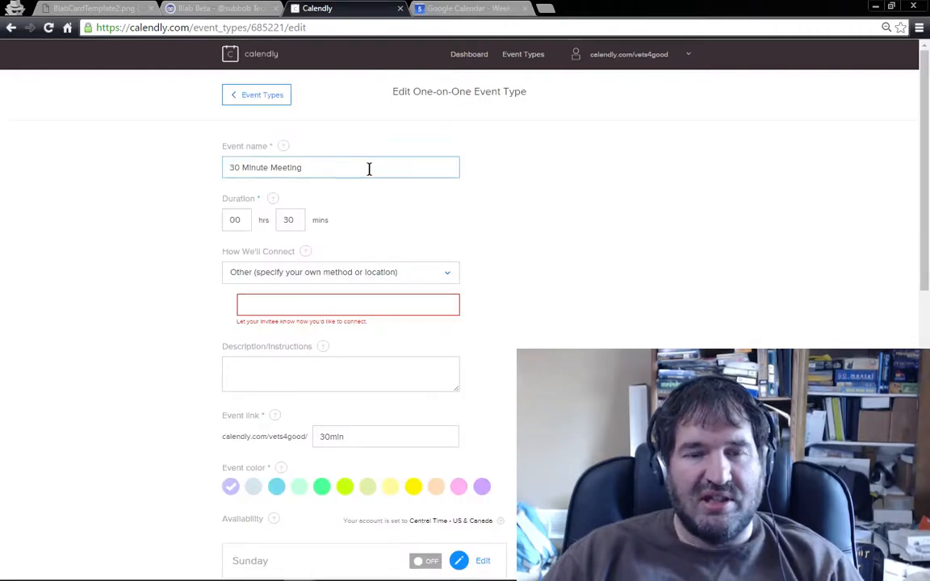
left_click_drag(335, 168, 207, 167)
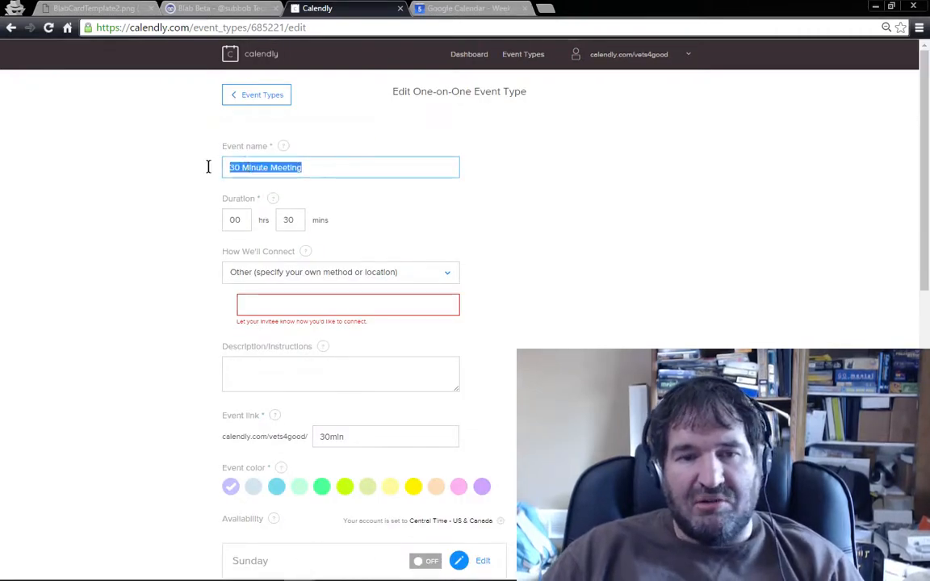
type("In")
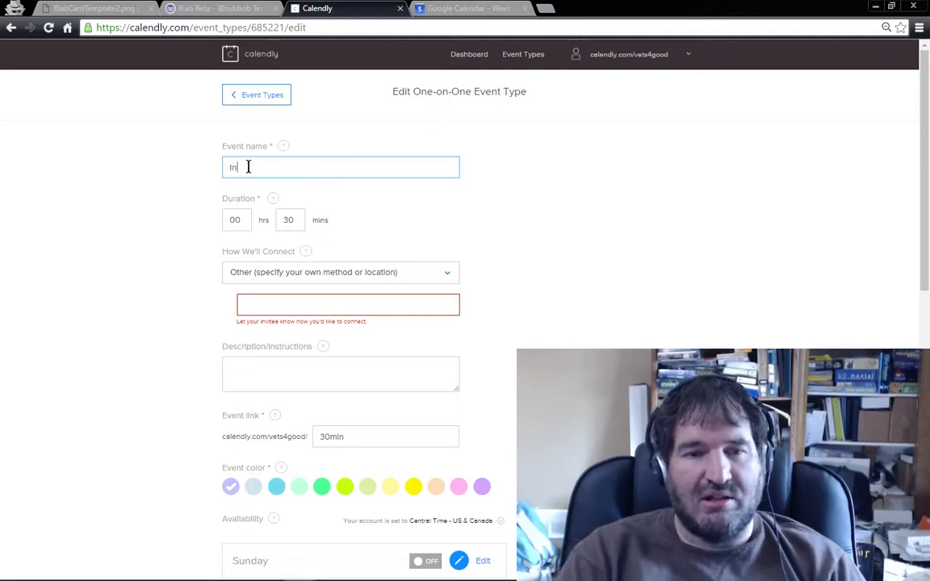
type("tro Meeting")
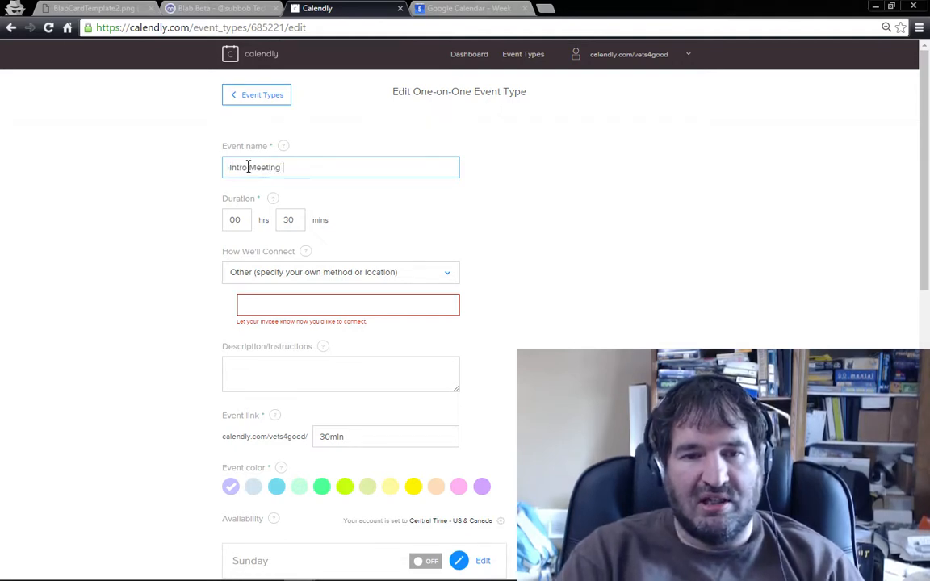
type(" (30 minutes)")
key("Tab")
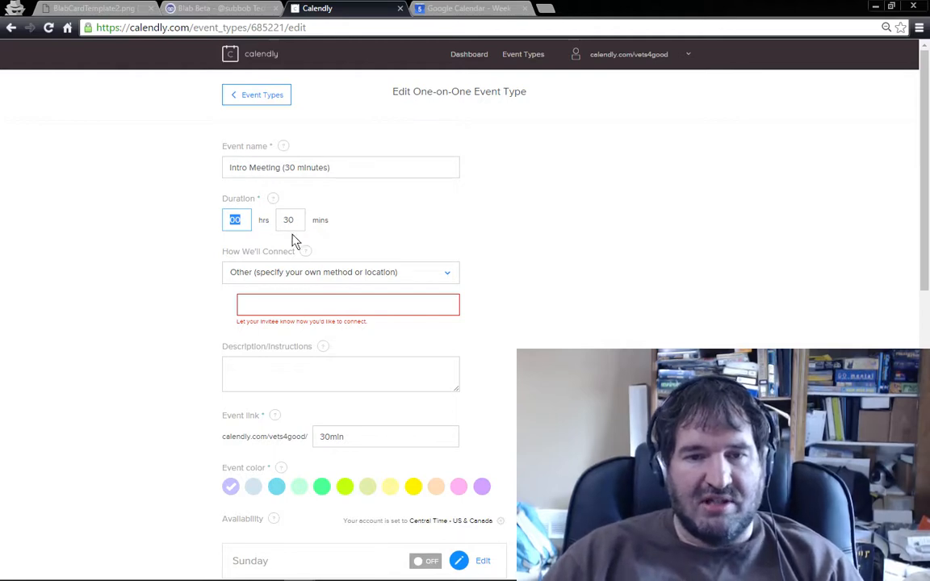
left_click(359, 279)
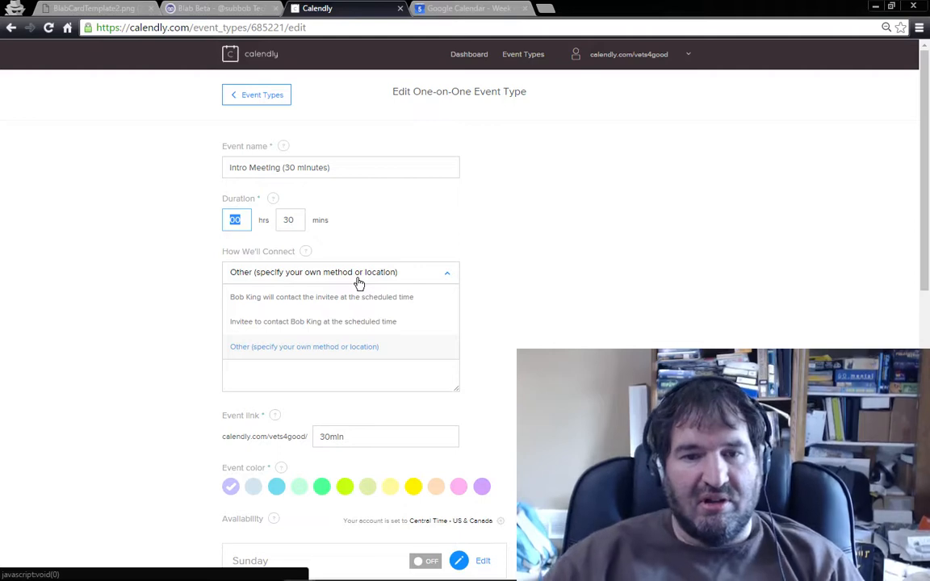
left_click(331, 349)
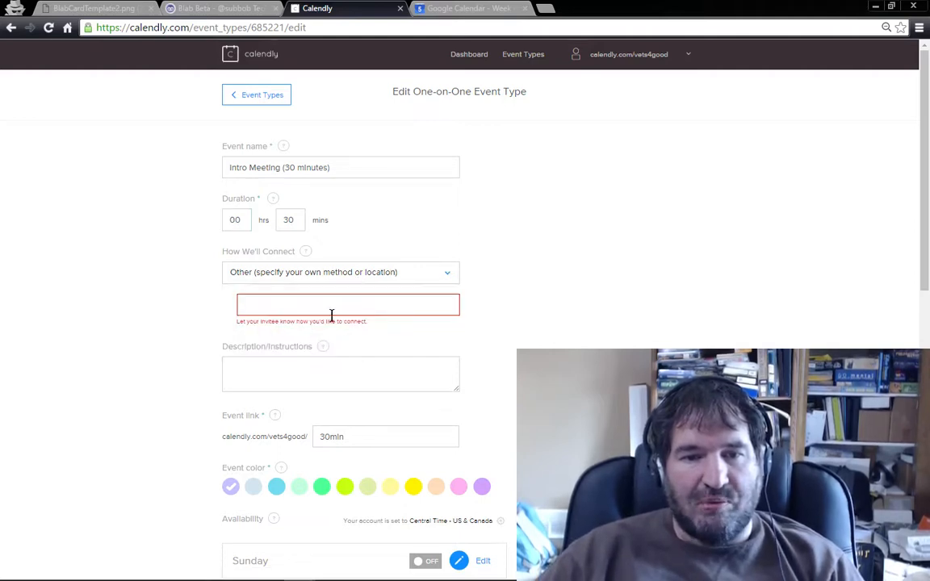
left_click(358, 306)
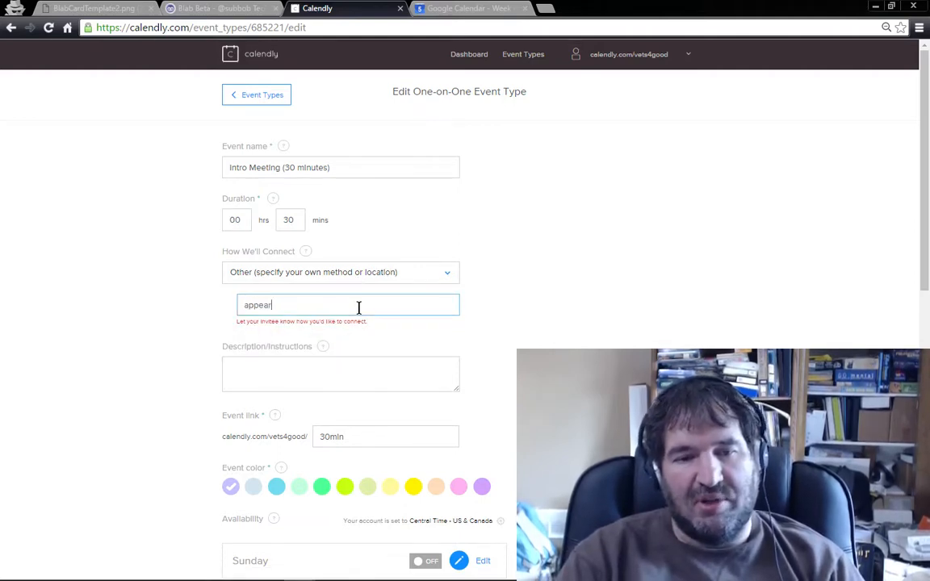
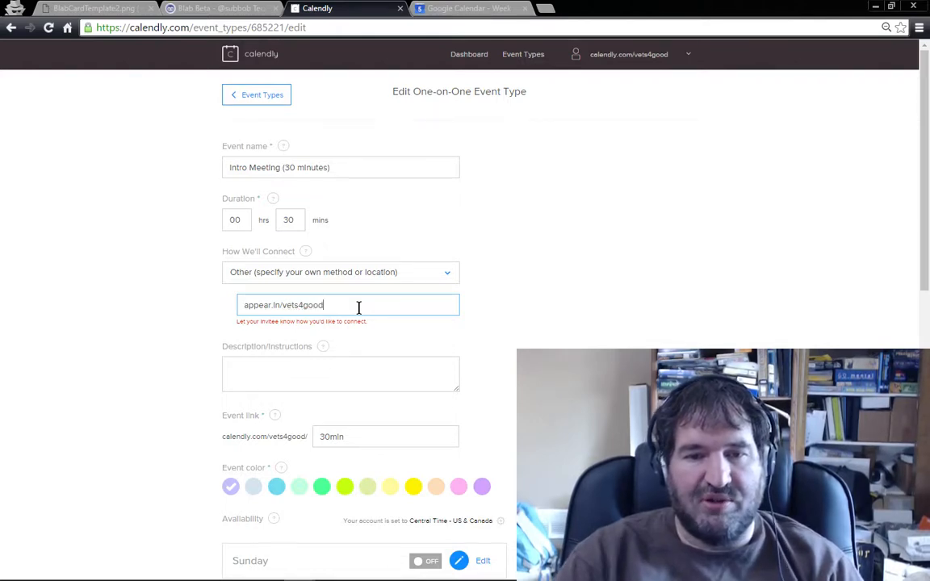
left_click(378, 369)
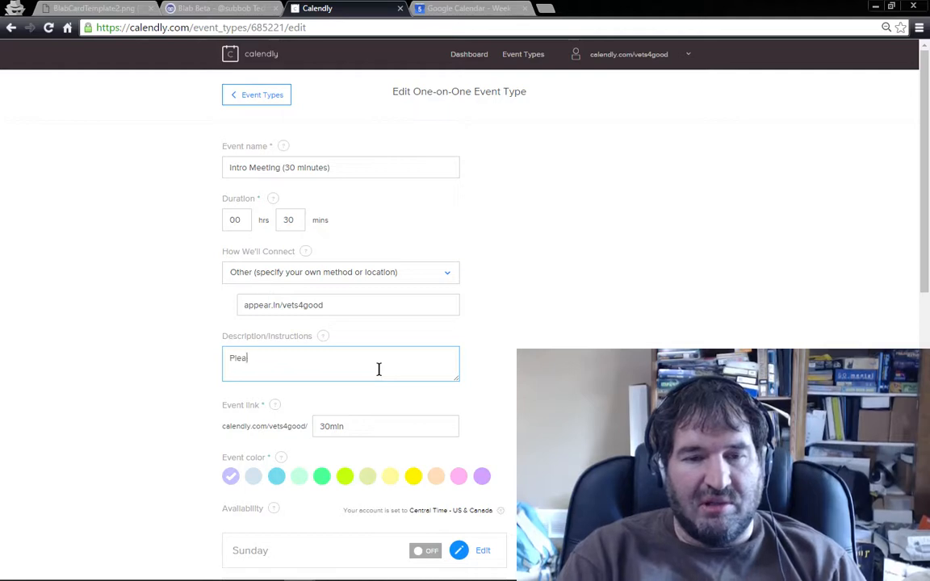
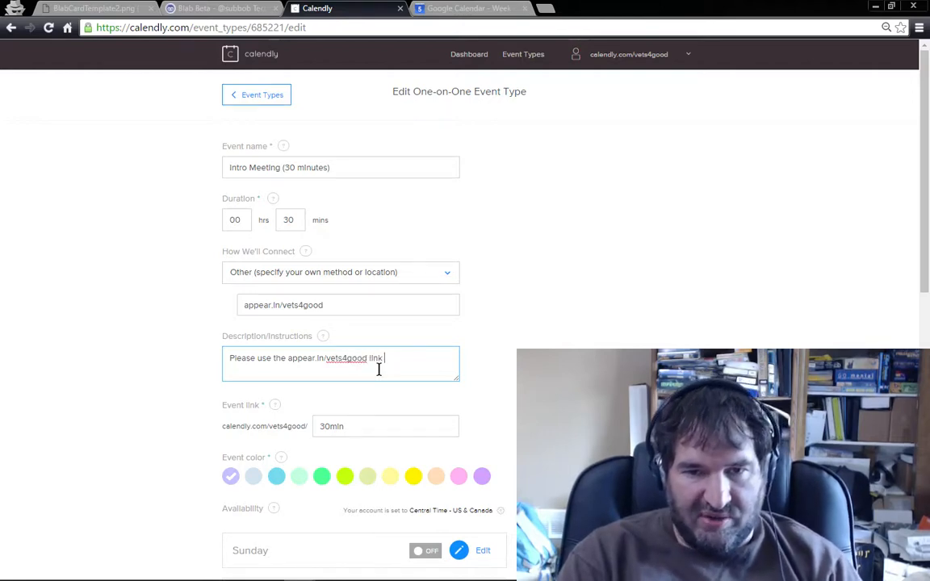
type(" to connec")
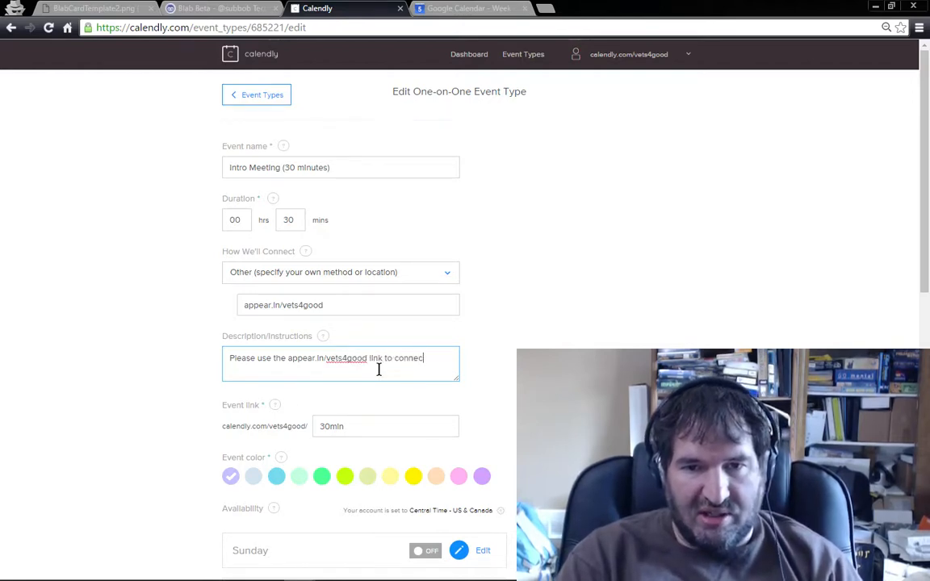
type("t.")
Step: Set Monday's availability so that events start every 60 minutes
scroll(405, 365, "down", 3)
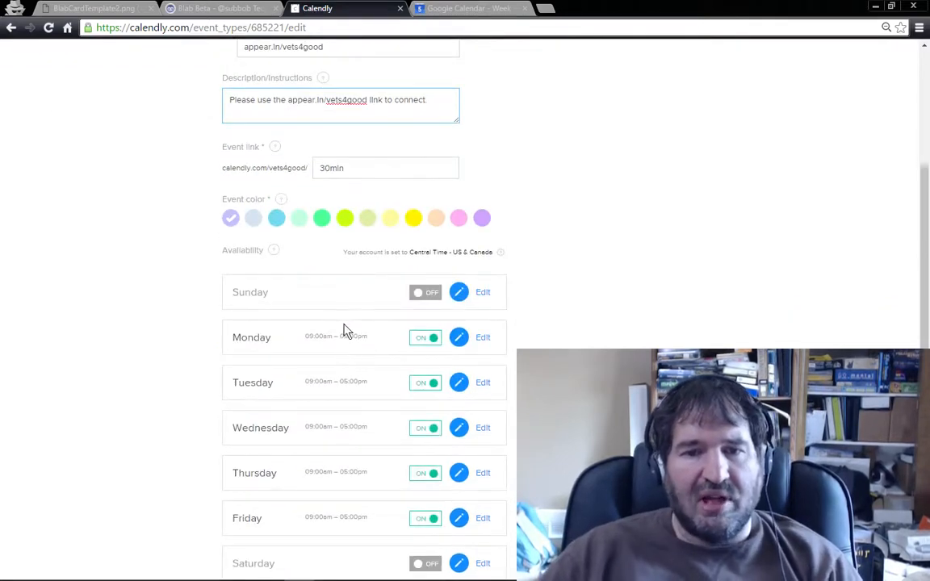
scroll(345, 332, "down", 1)
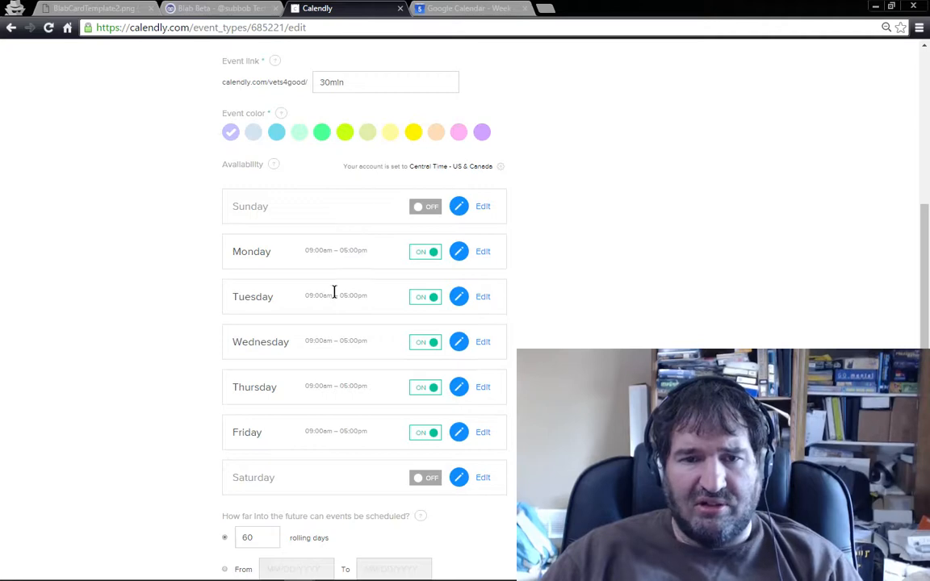
left_click(484, 253)
scroll(484, 275, "down", 3)
scroll(436, 218, "up", 1)
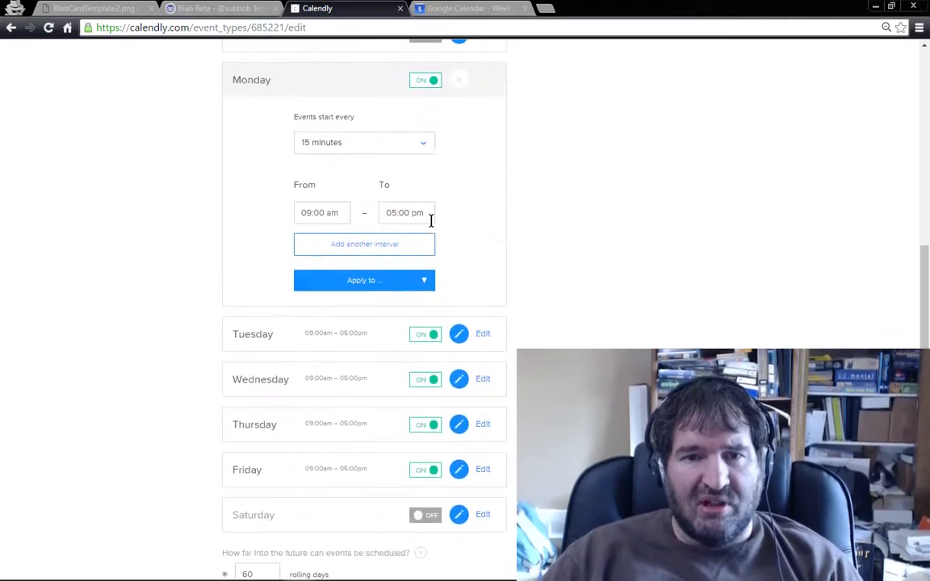
left_click(423, 146)
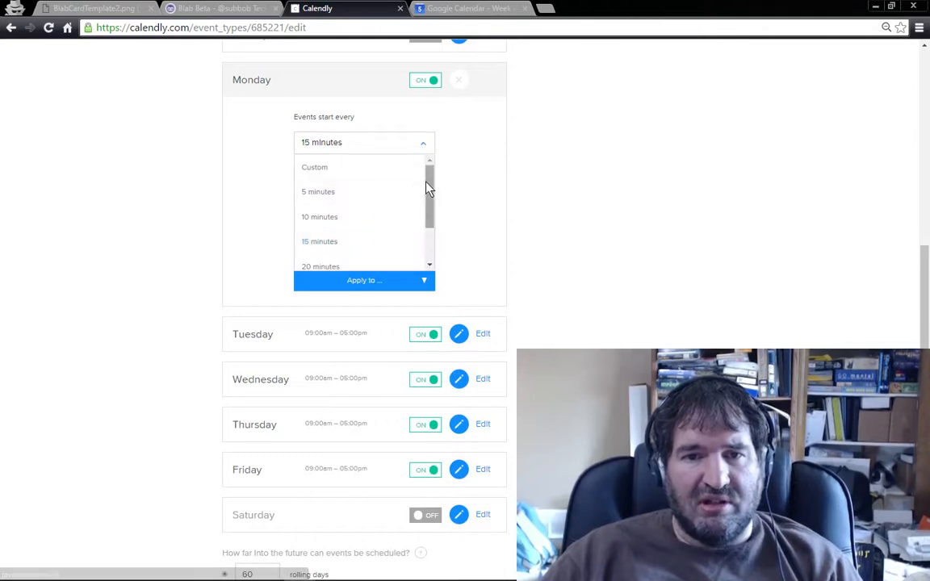
left_click_drag(428, 191, 431, 218)
left_click(340, 262)
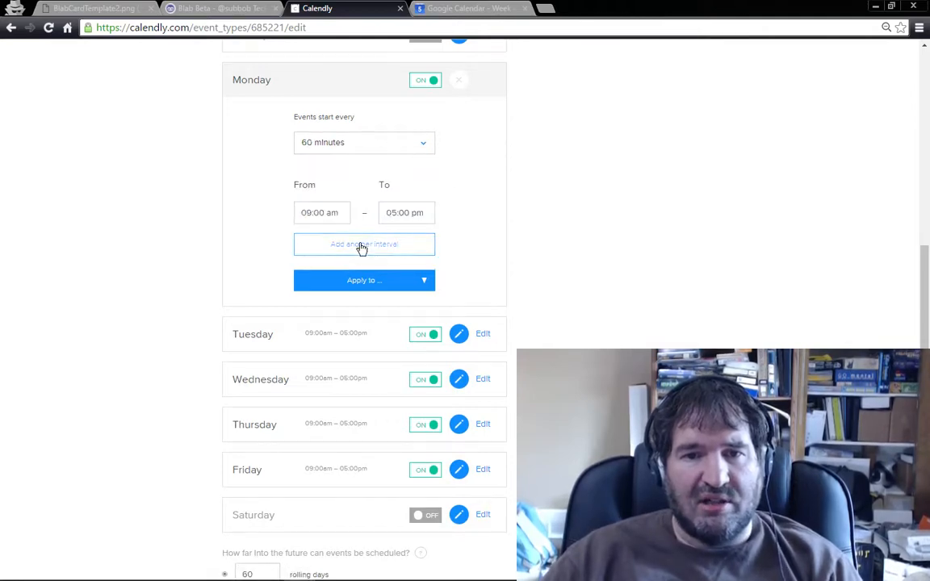
left_click(342, 213)
left_click(414, 213)
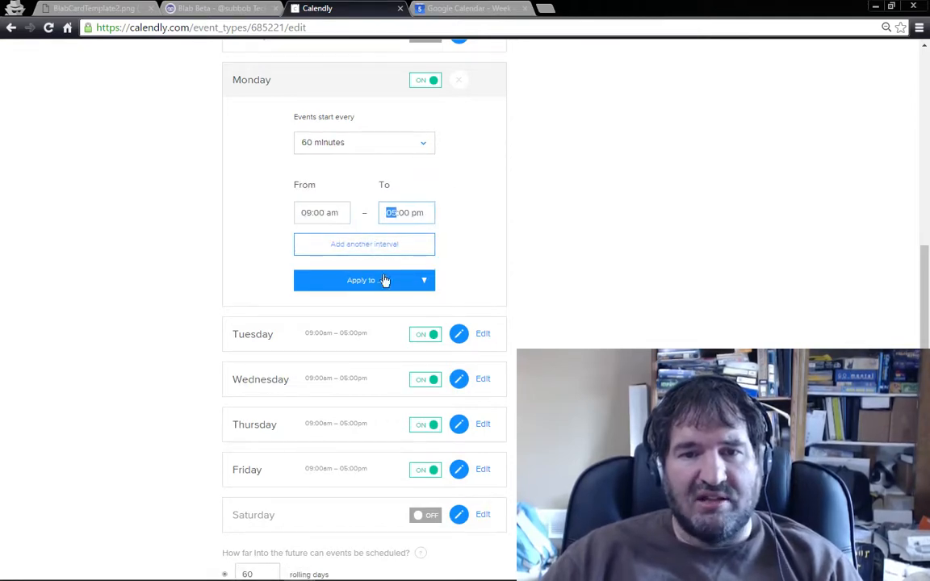
left_click(427, 212)
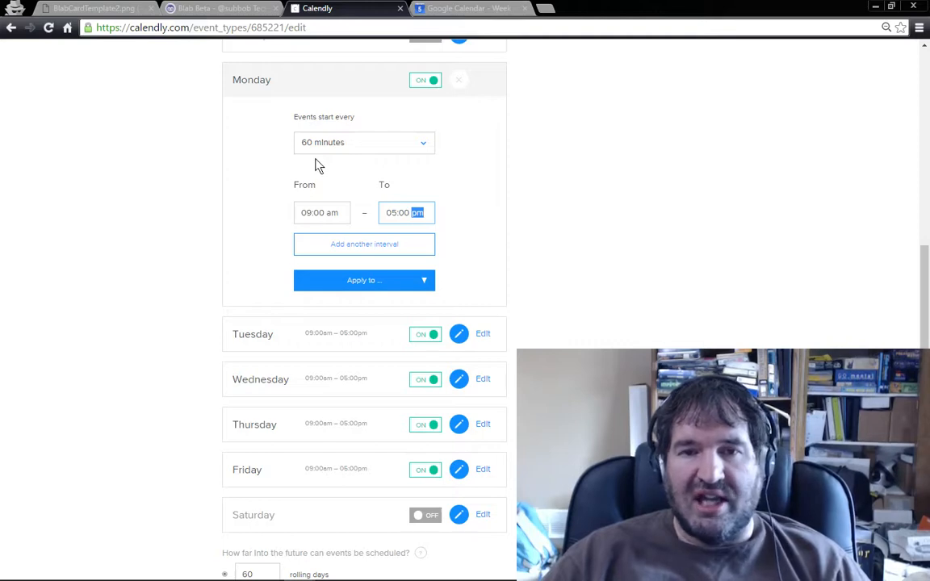
Step: Apply Monday's availability settings to Tuesday, Wednesday, Thursday and Friday
left_click(425, 281)
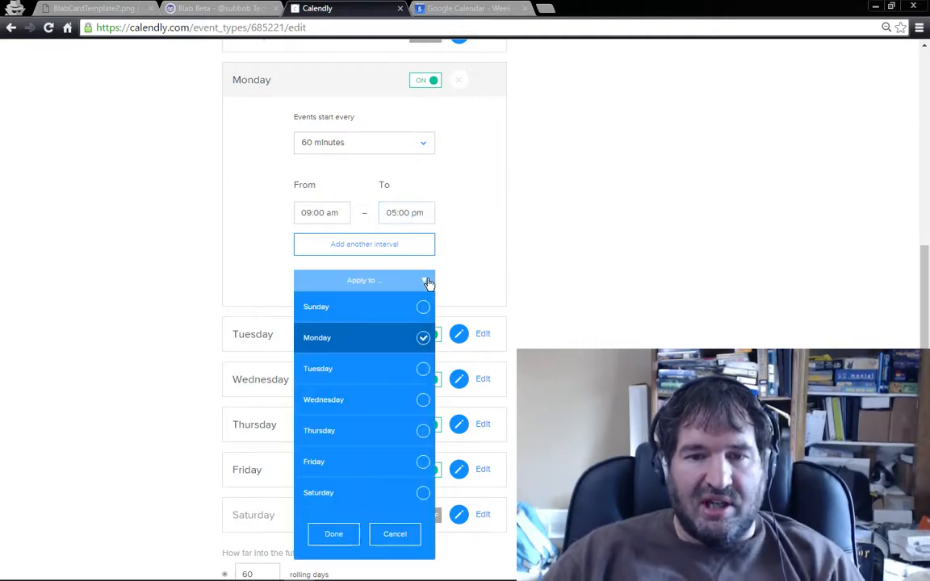
left_click(422, 371)
left_click(423, 402)
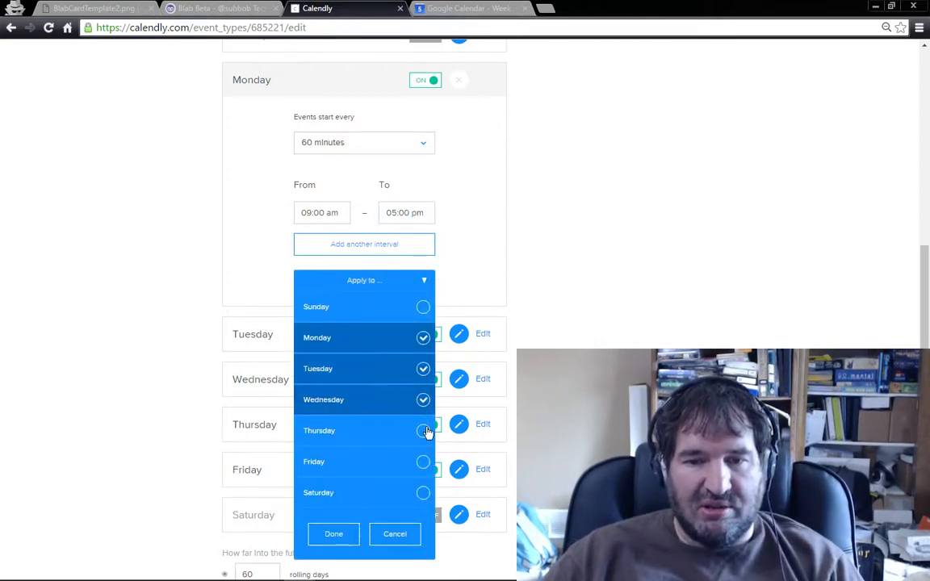
left_click(423, 430)
left_click(423, 462)
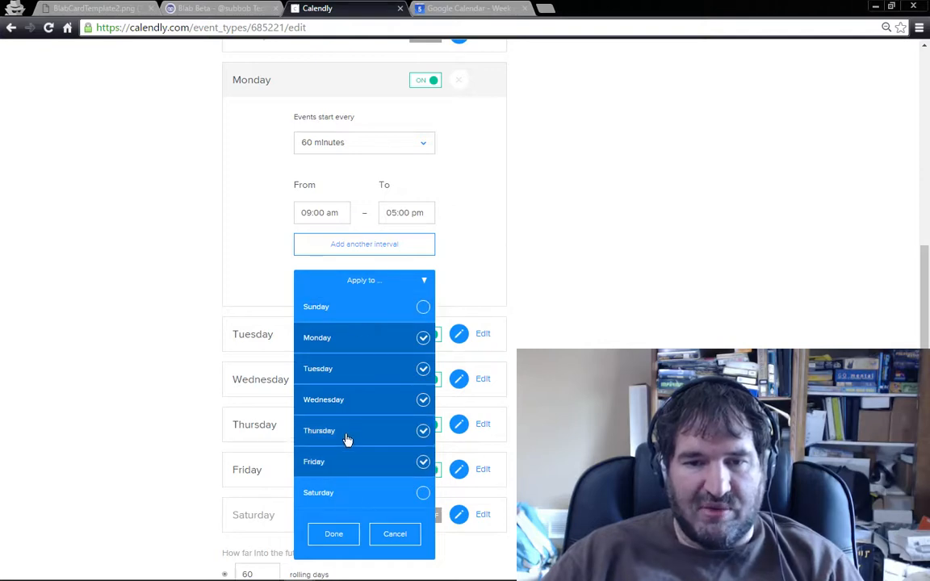
left_click(338, 538)
Step: Add the custom invitee question "What is the purpose of the meeting?" as a required multiline question
scroll(443, 388, "down", 4)
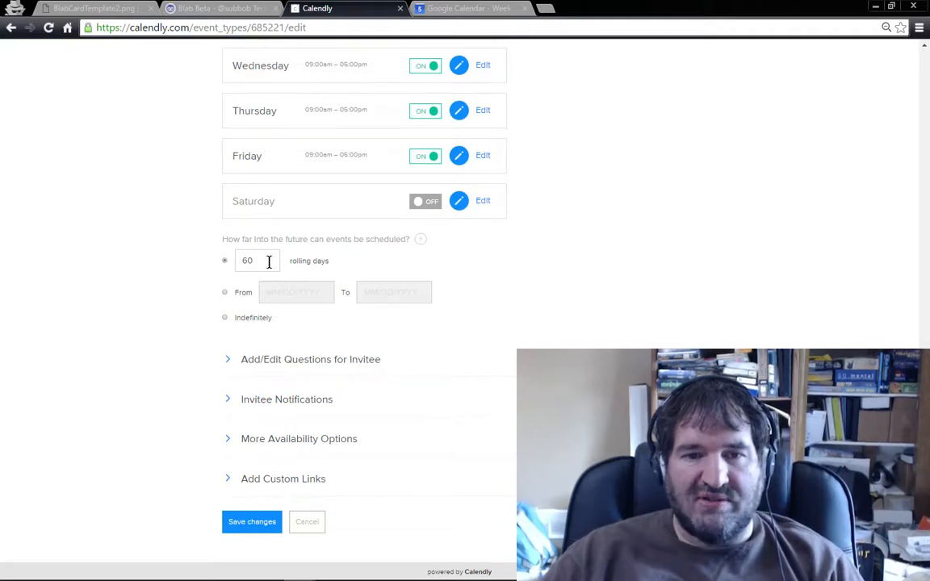
left_click(228, 360)
scroll(332, 357, "down", 1)
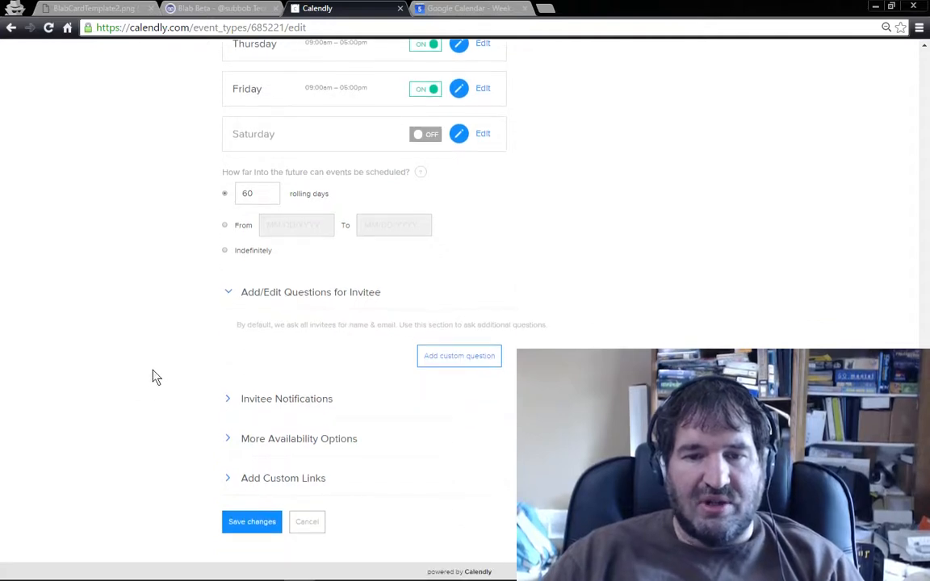
left_click(431, 358)
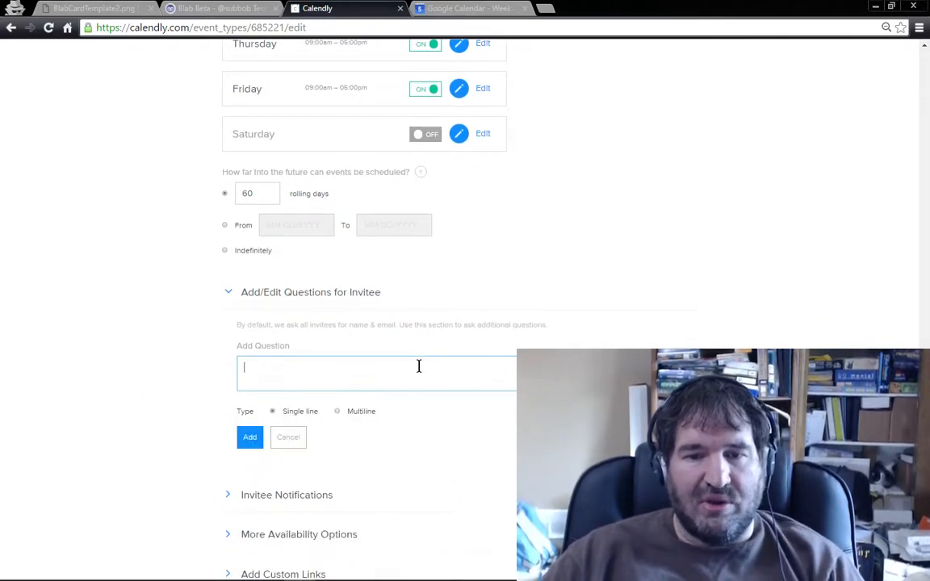
type("What is the purpose of the mee")
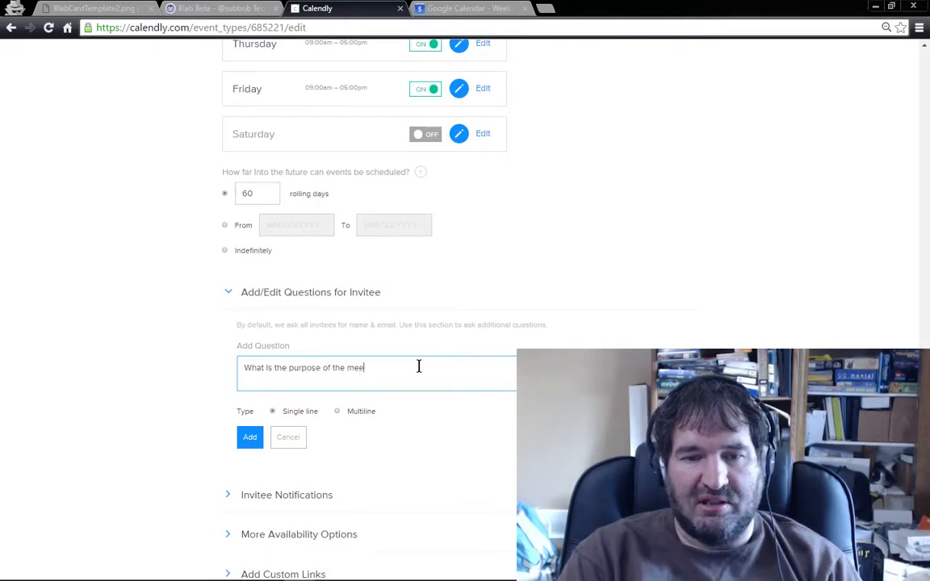
type("ting?")
scroll(444, 353, "down", 1)
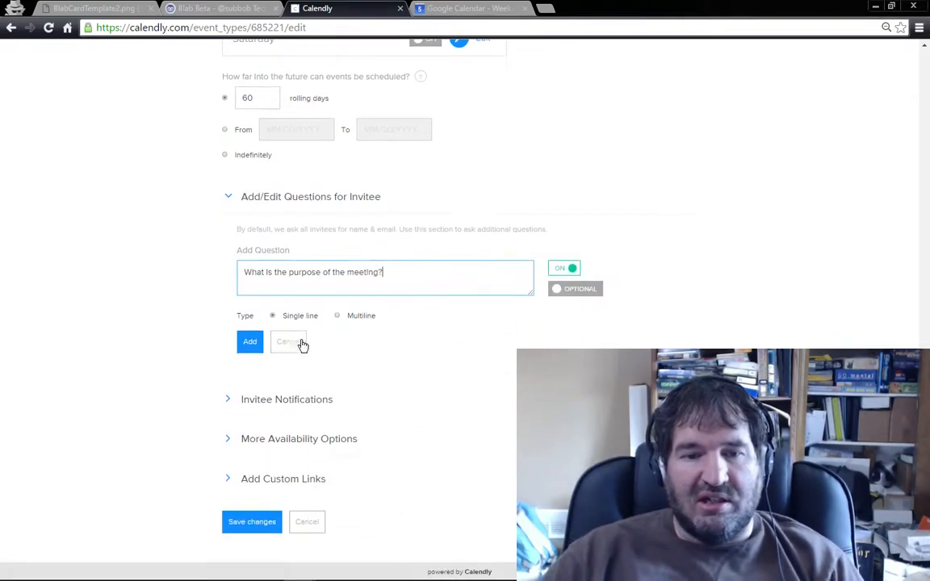
left_click(338, 317)
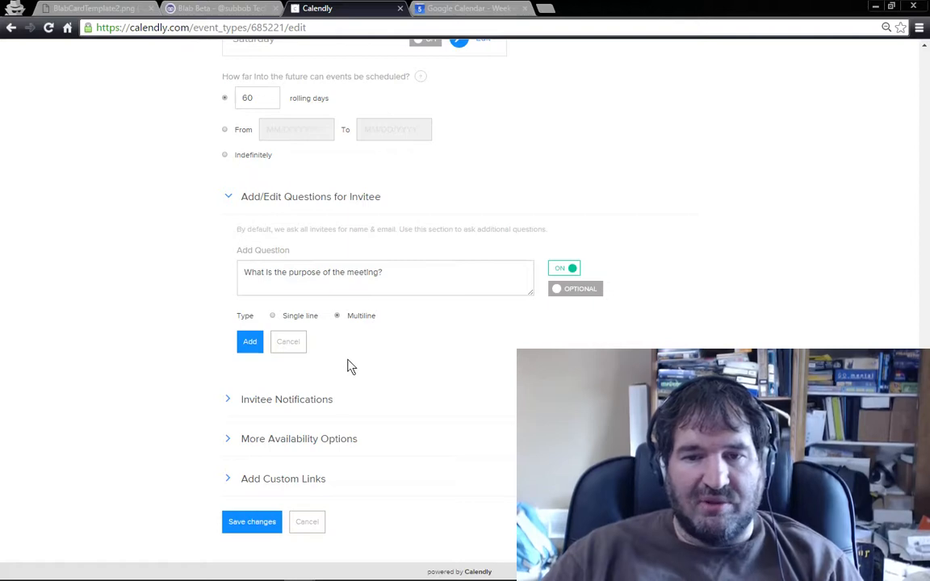
left_click(565, 291)
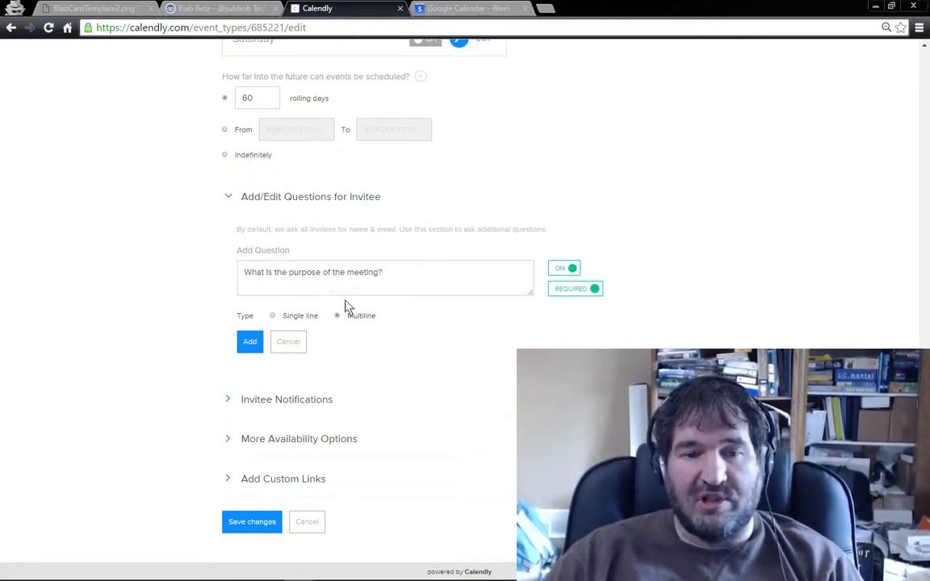
left_click(250, 344)
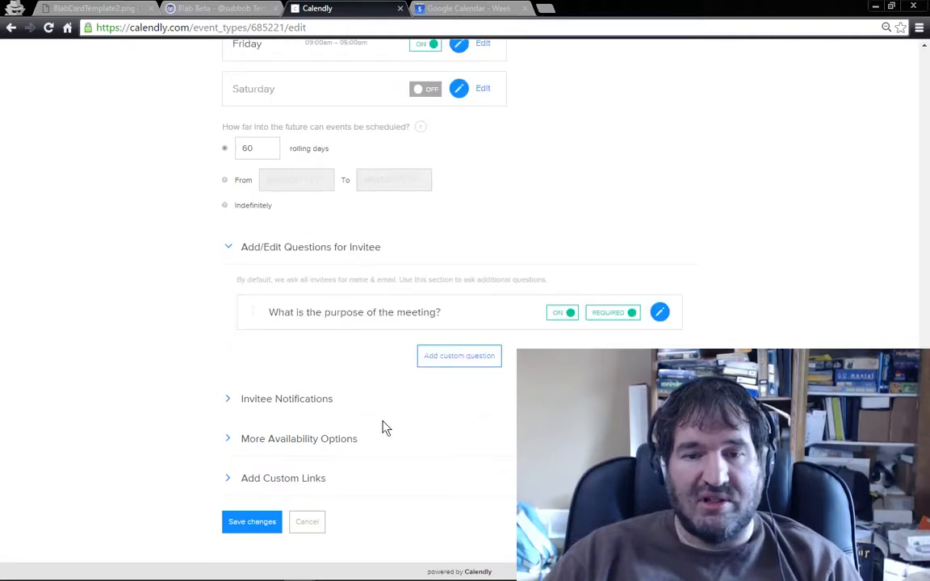
Step: Add a multiline invitee question "Please provide URL(s) to any site(s) you wish me to review in advance of the meeting?"
left_click(426, 356)
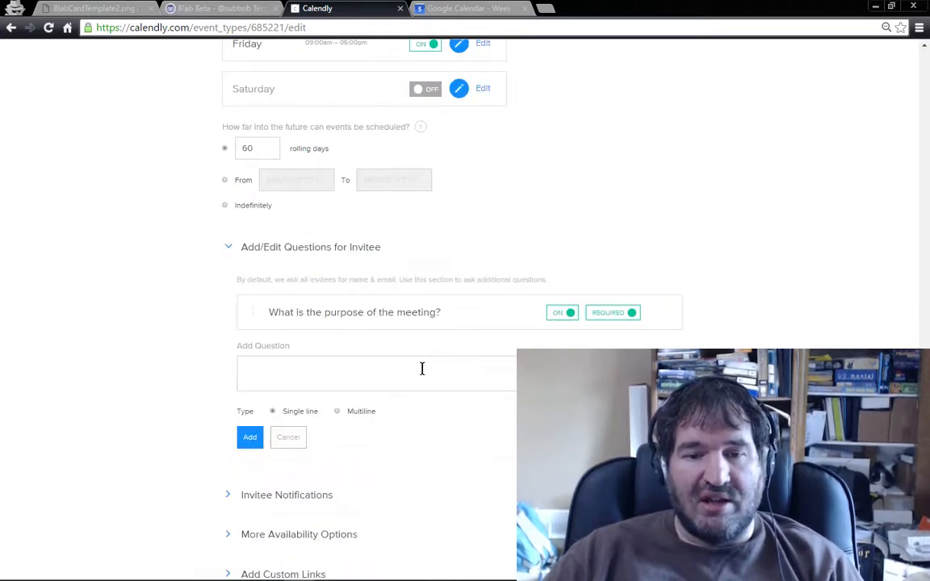
left_click(427, 372)
type("Is their")
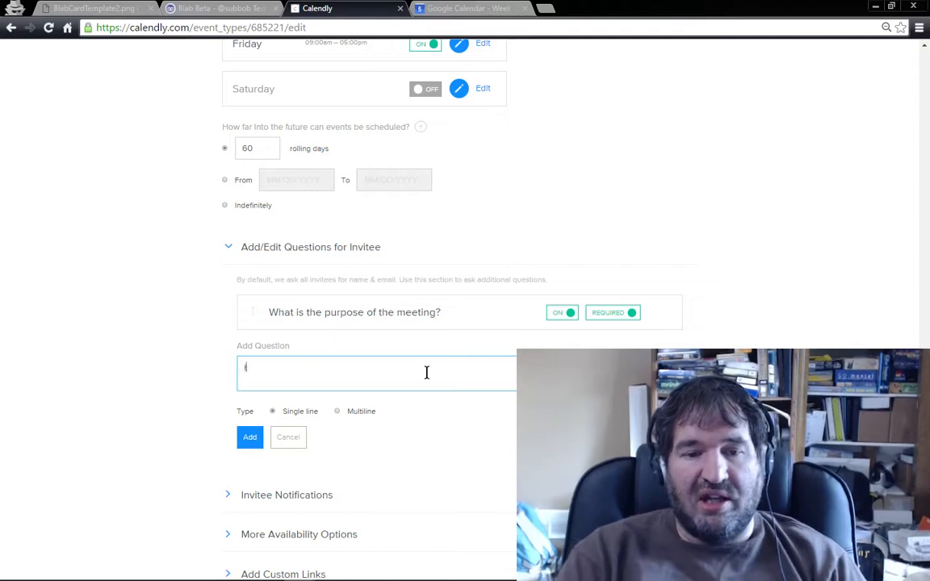
key("BackSpace")
key("BackSpace")
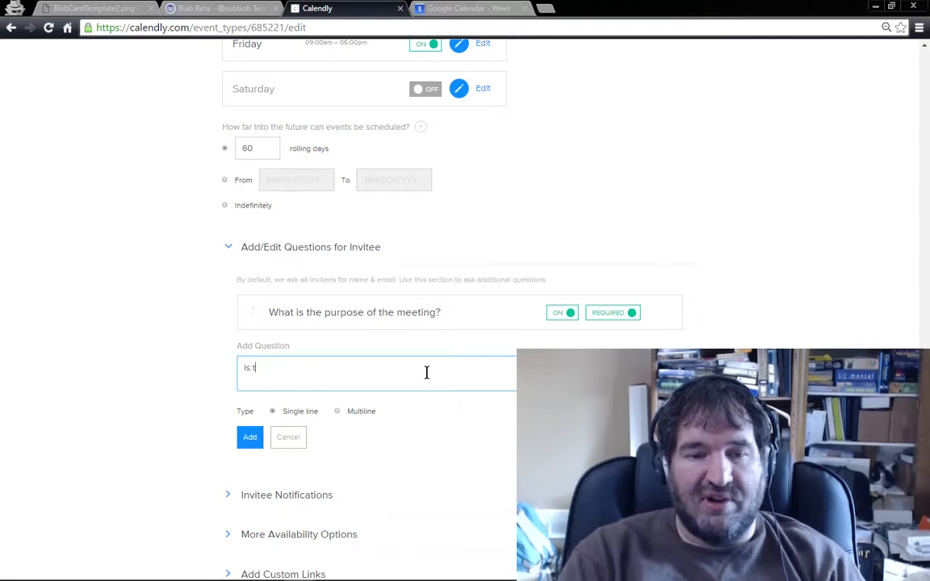
type("Please provide URL")
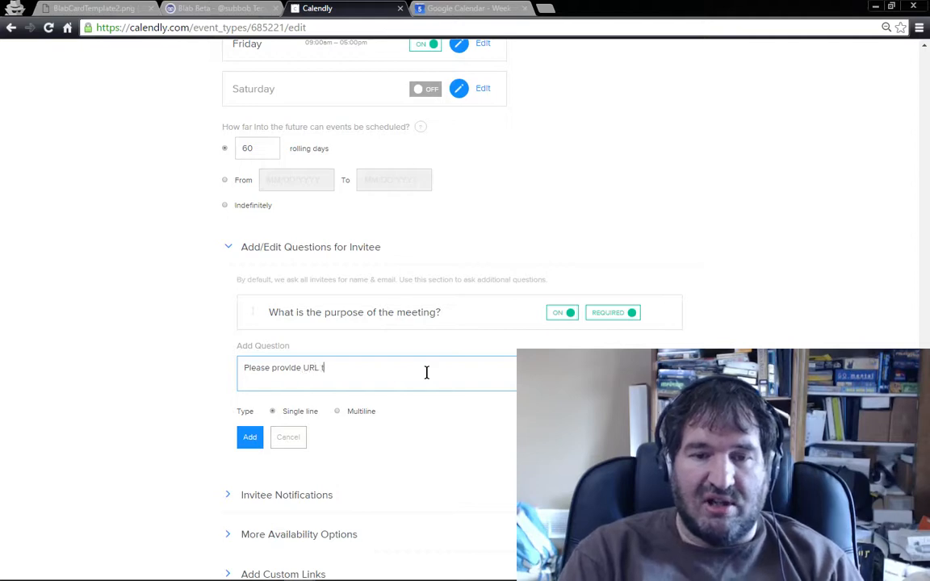
key("BackSpace")
key("BackSpace")
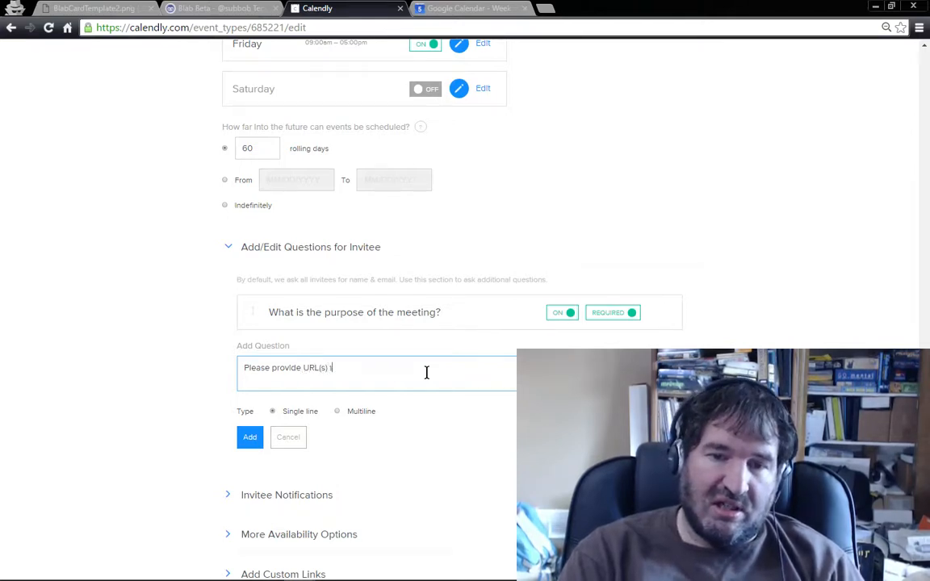
type("o any site(s) you")
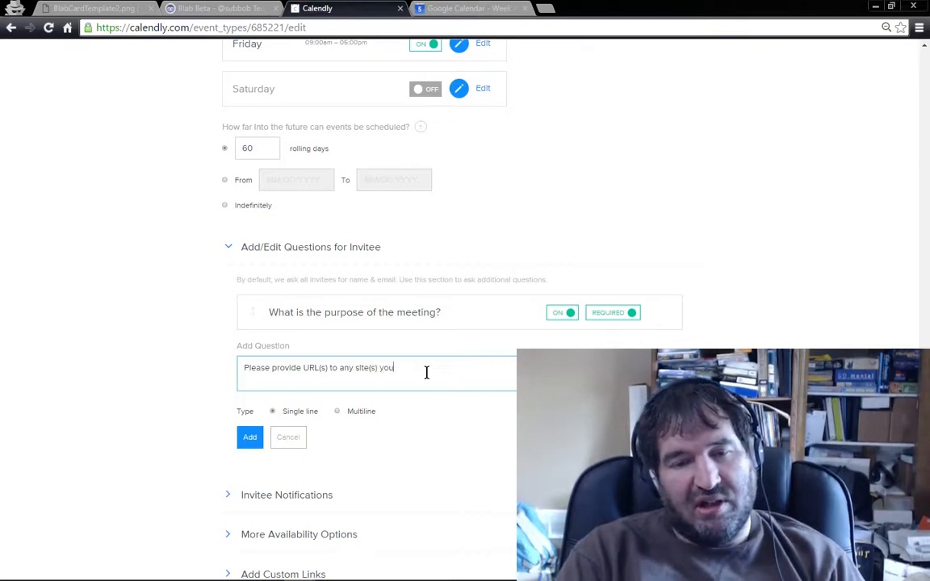
type(" wish me to")
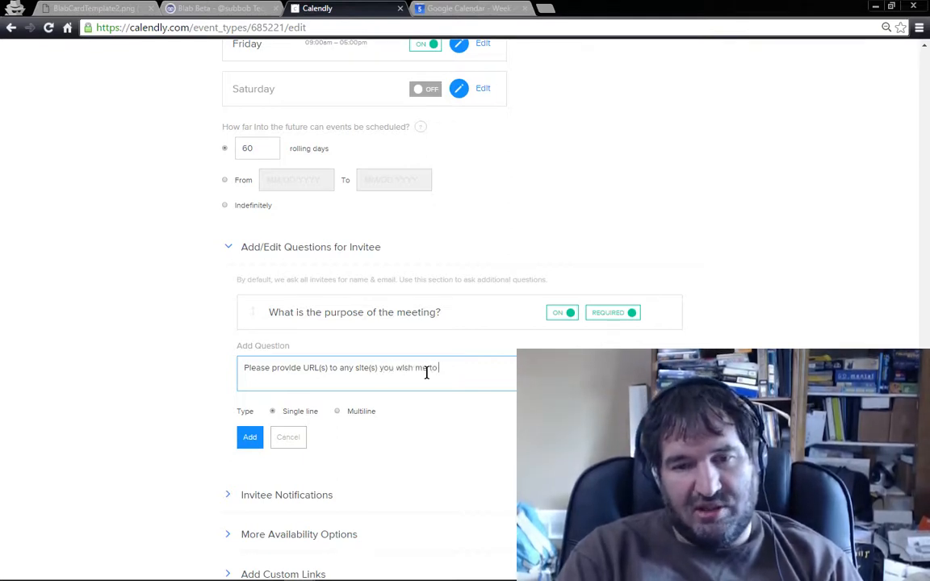
type(" review In advance")
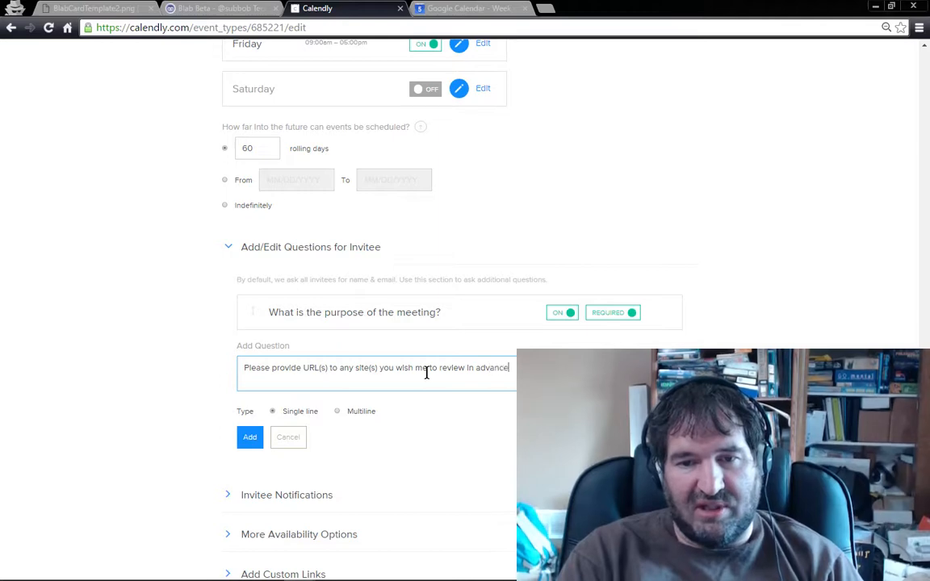
type(" of the meeting?")
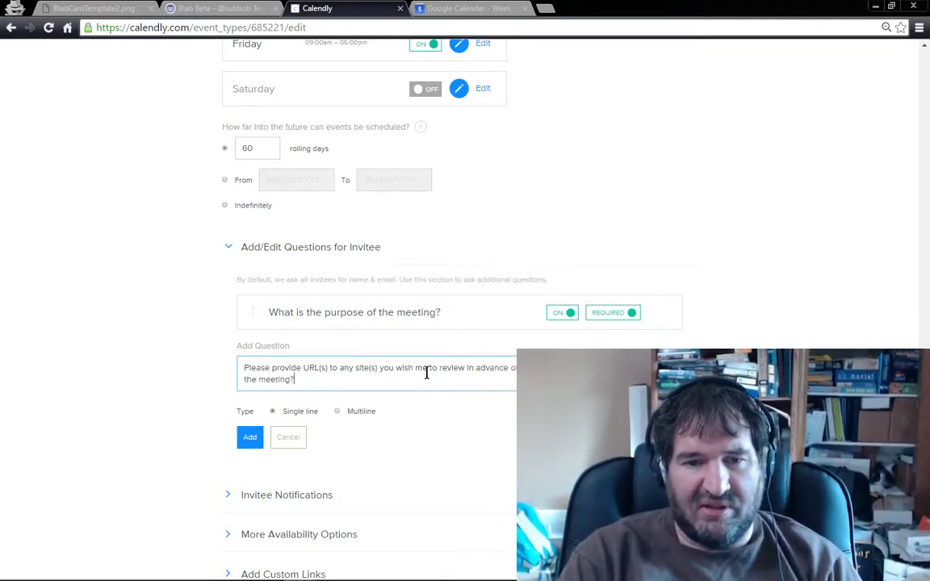
left_click(347, 413)
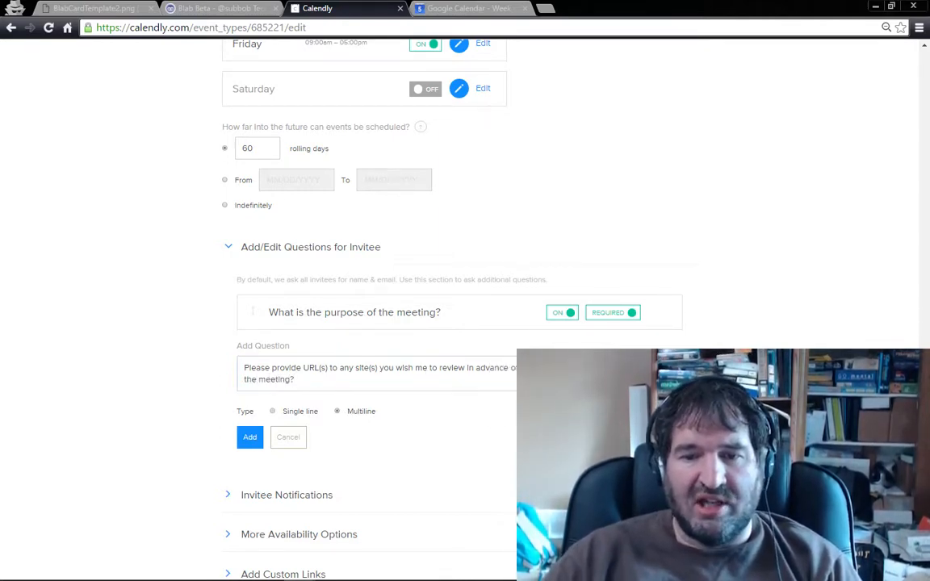
scroll(373, 427, "down", 1)
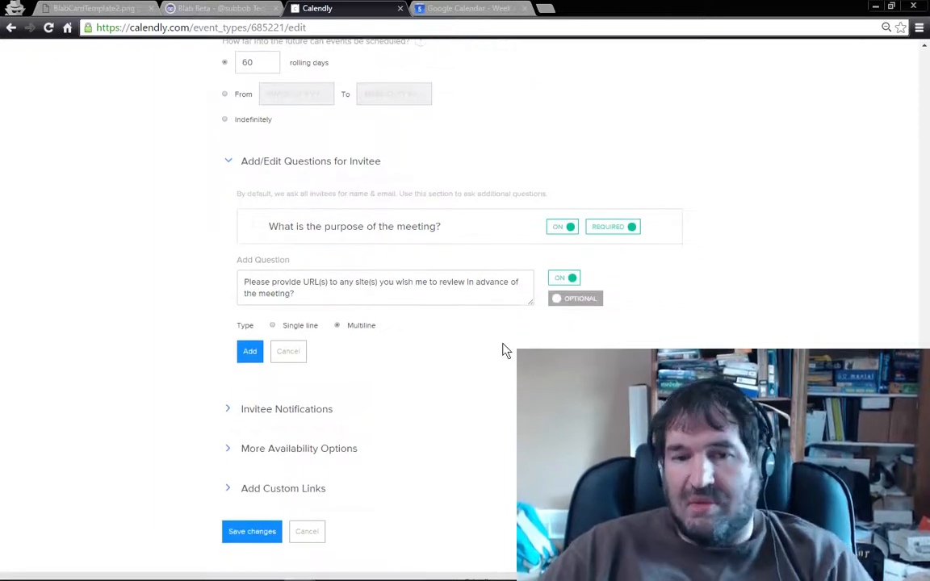
left_click(250, 353)
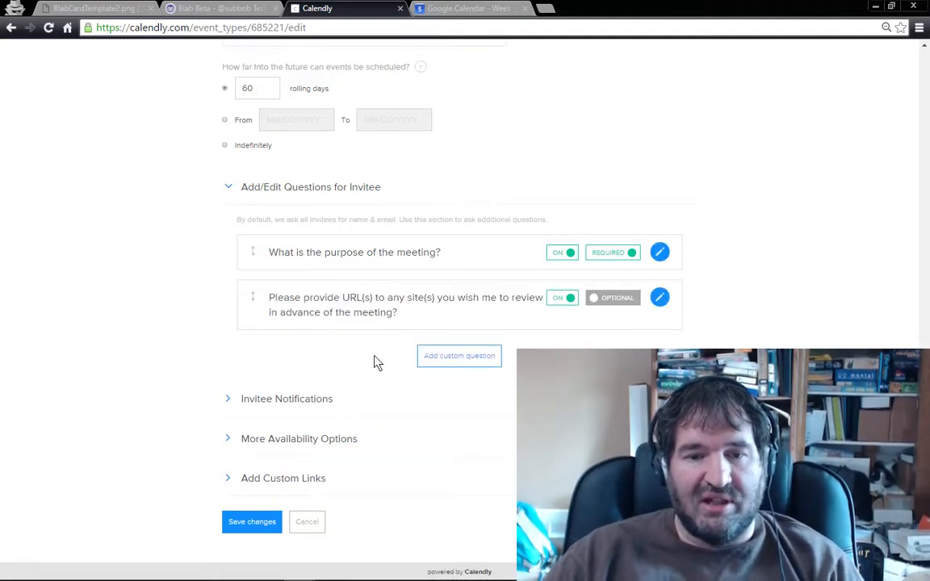
Step: Examine the event type's invitee notifications, additional availability options and custom links settings
left_click(225, 401)
scroll(247, 392, "down", 5)
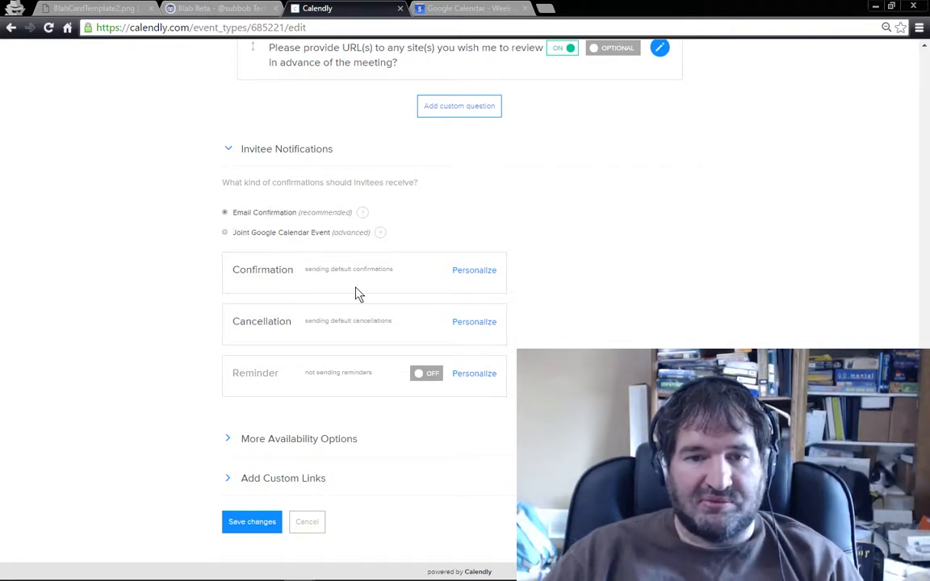
left_click(228, 440)
scroll(291, 432, "down", 5)
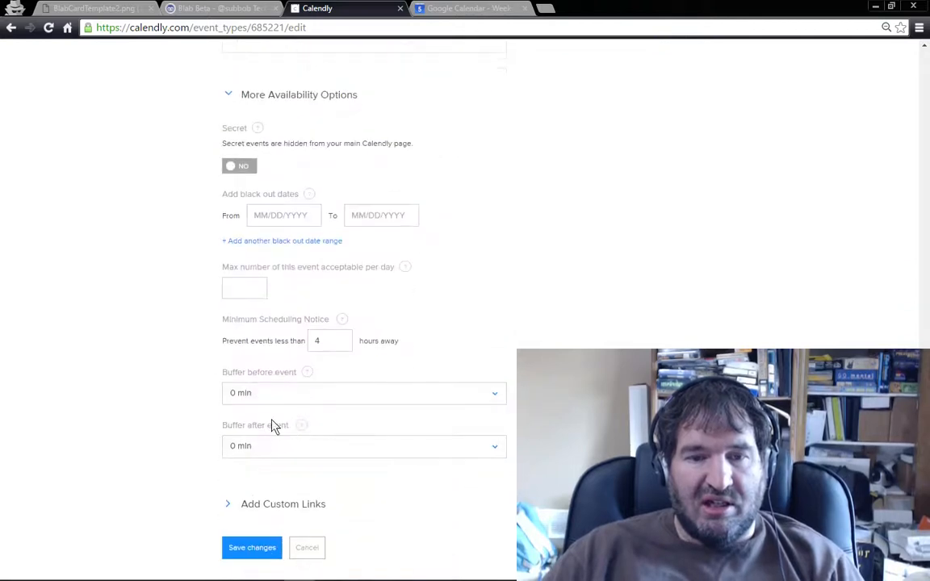
scroll(275, 258, "down", 1)
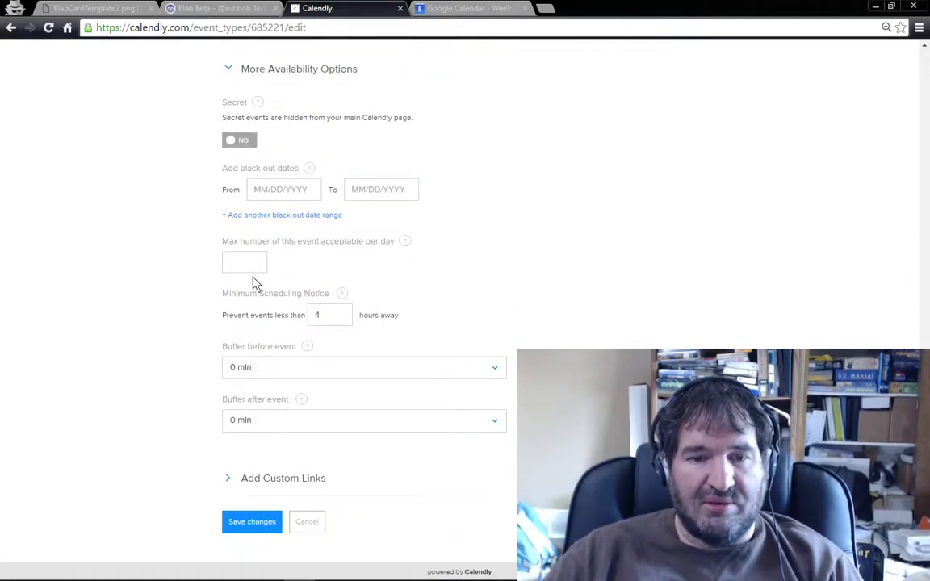
left_click(228, 479)
scroll(240, 488, "down", 4)
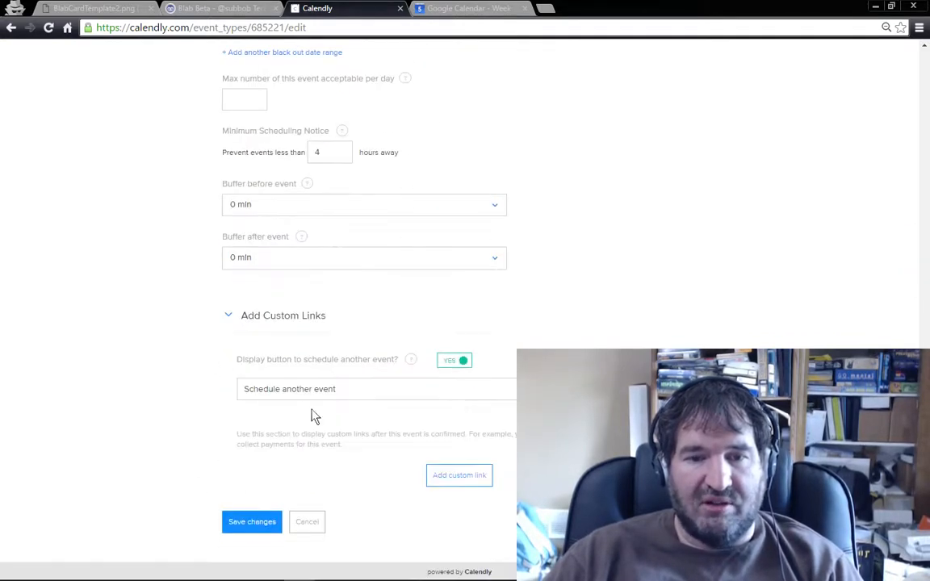
Step: Save the event type's changes and turn off the 15 Minute Meeting and 60 Minute Meeting event types
left_click(267, 517)
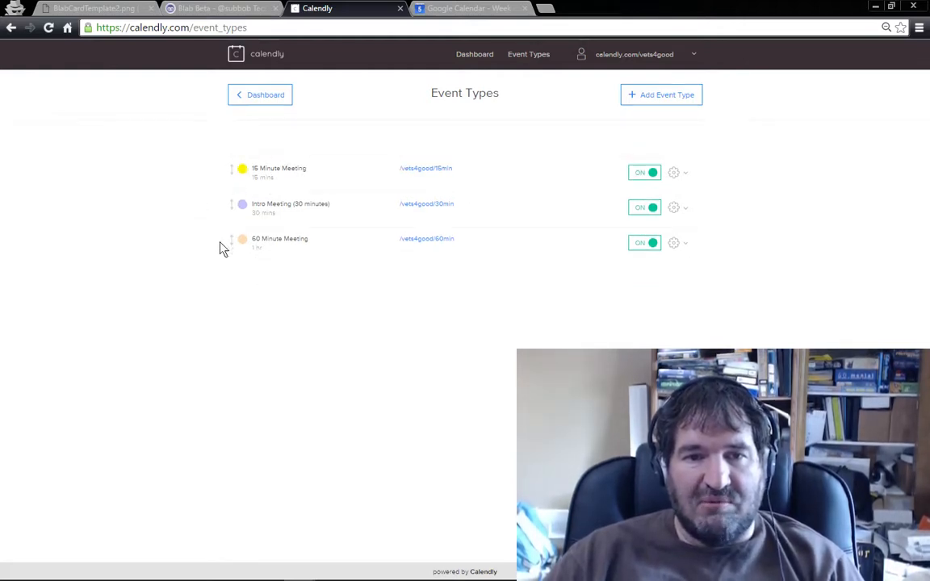
left_click(652, 175)
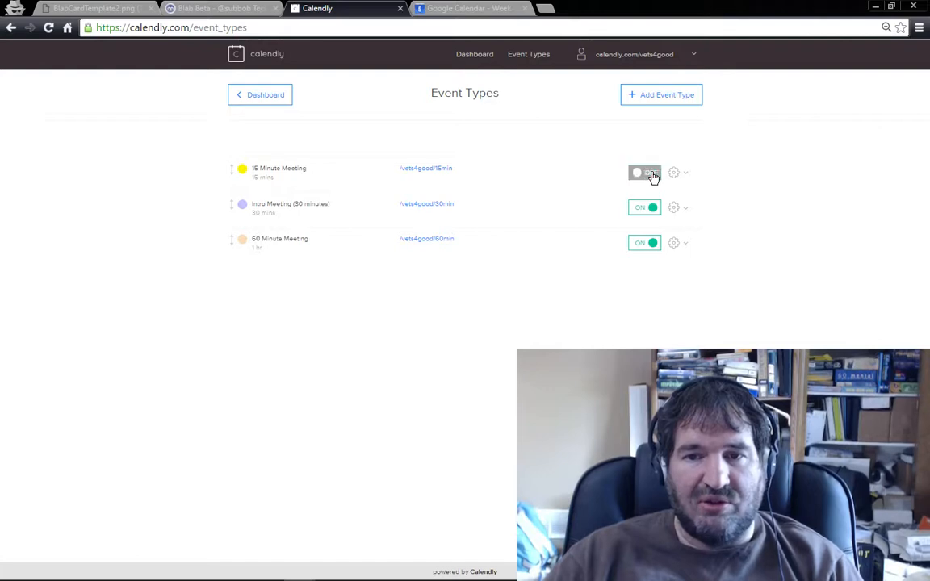
left_click(649, 244)
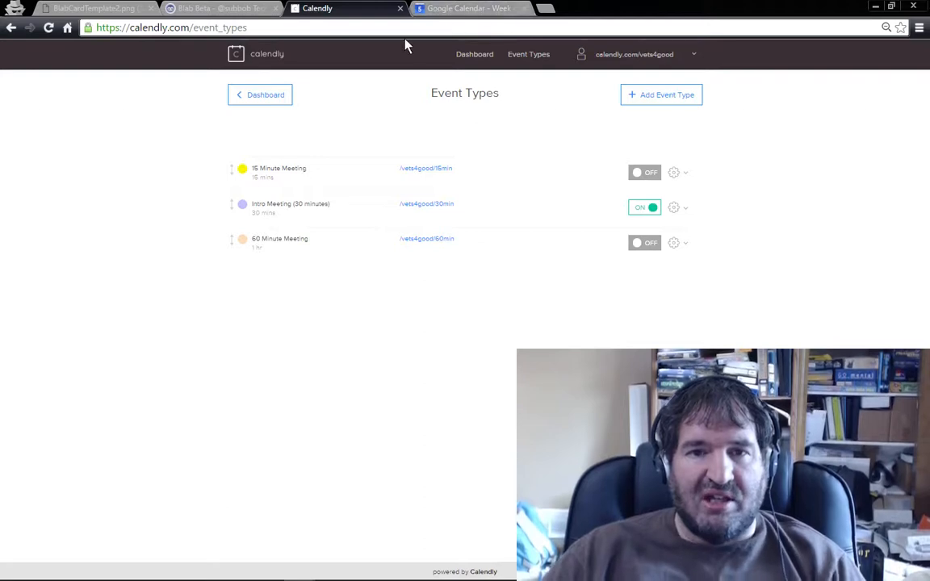
Step: Return to the dashboard and open the account's calendar connection settings
left_click(266, 97)
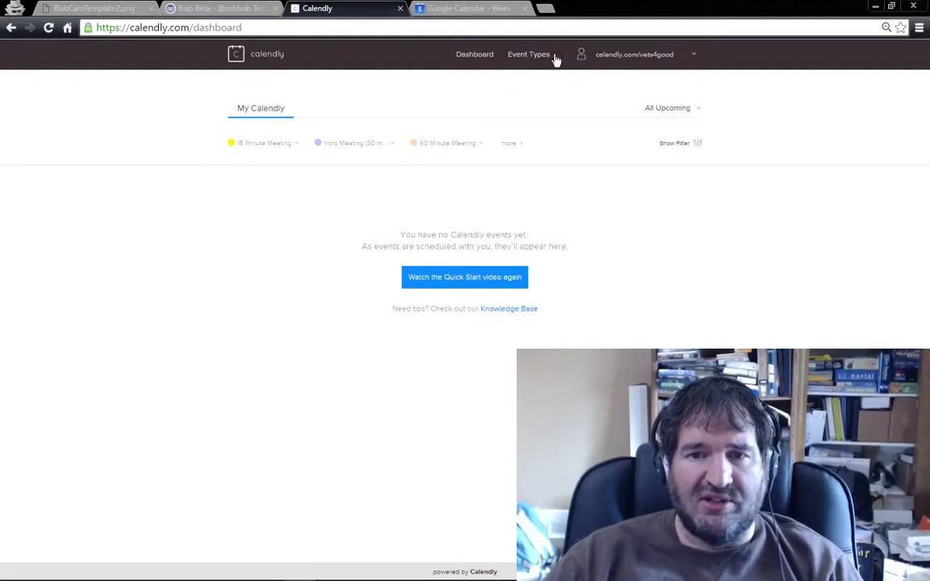
left_click(692, 58)
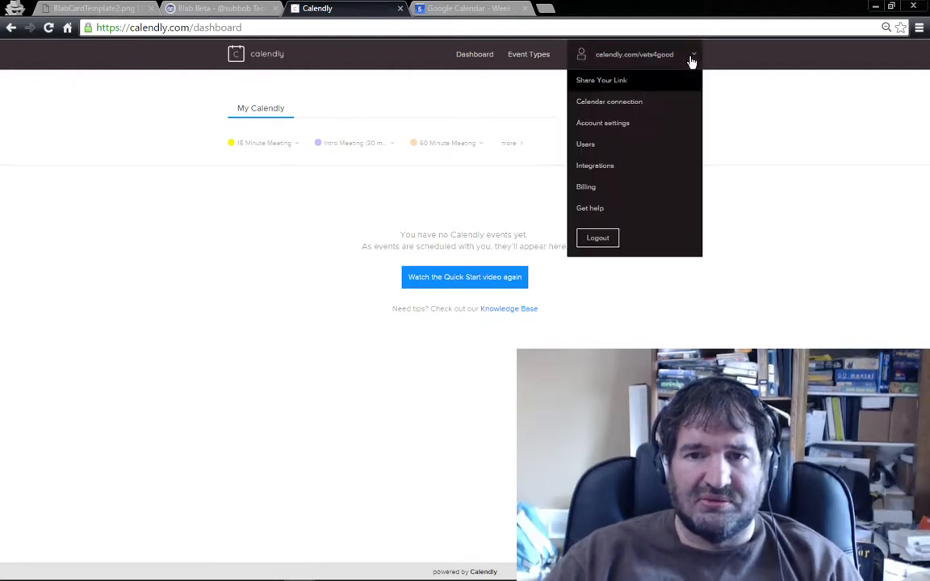
left_click(628, 103)
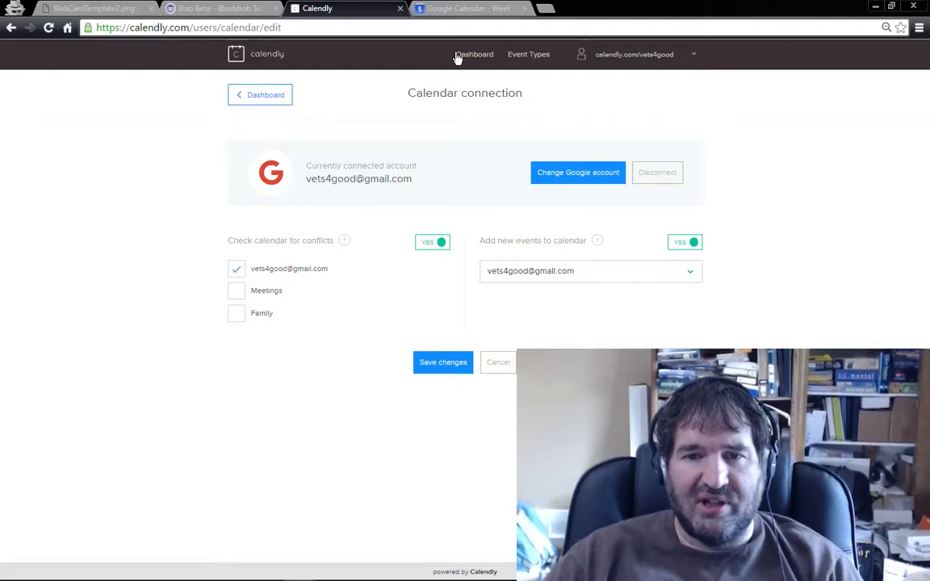
Step: Switch to Google Calendar and create a Family calendar event titled "Appointment" on Wednesday, April 6, from 9am to 10am
left_click(462, 10)
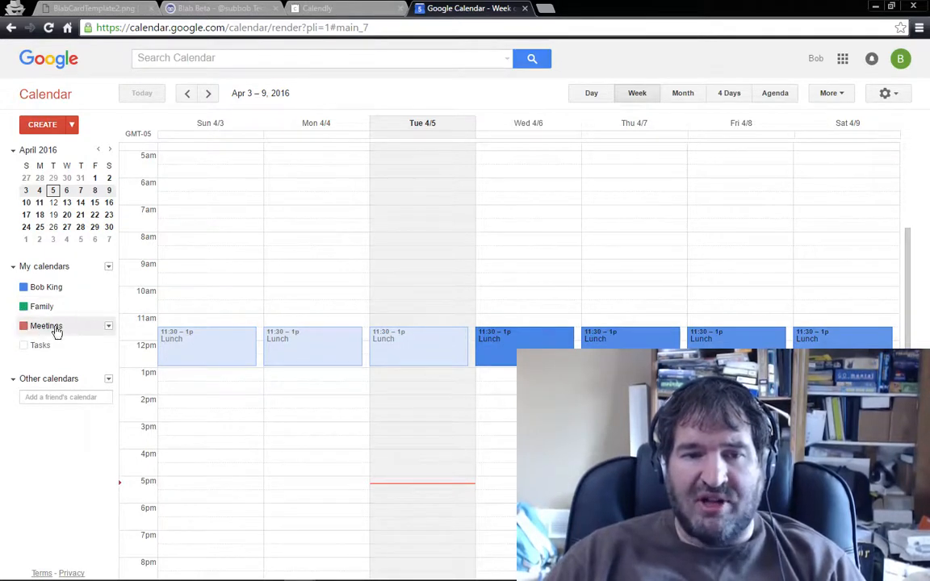
left_click(511, 266)
left_click(571, 215)
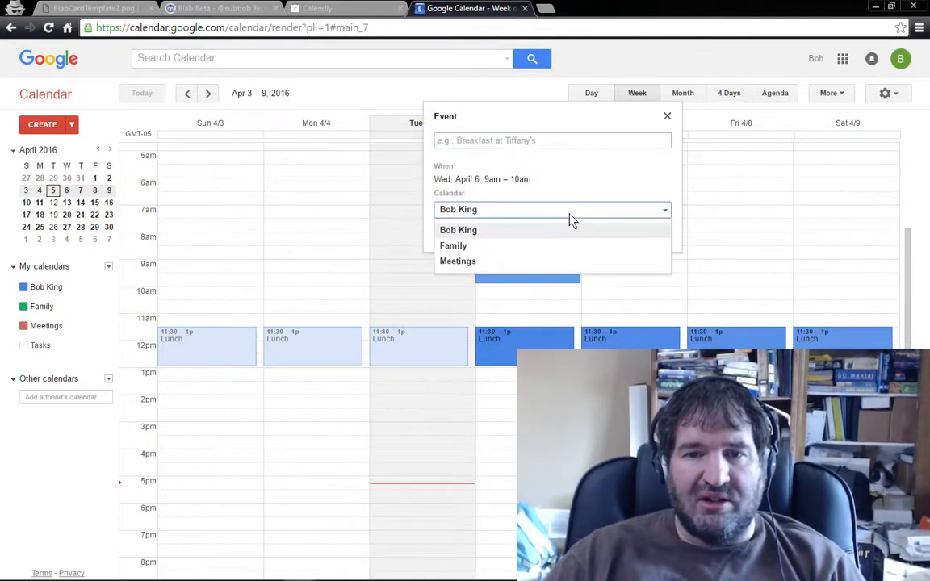
left_click(510, 247)
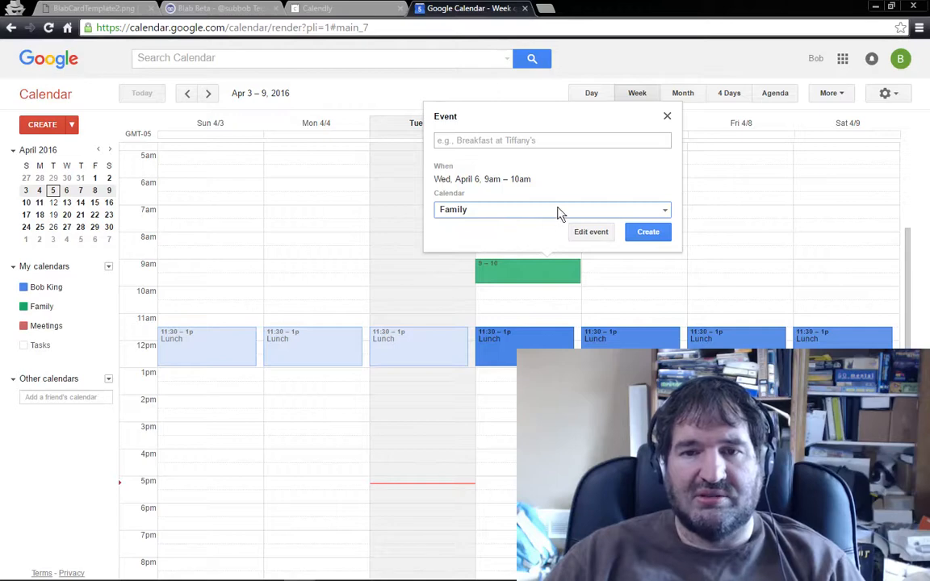
left_click(539, 140)
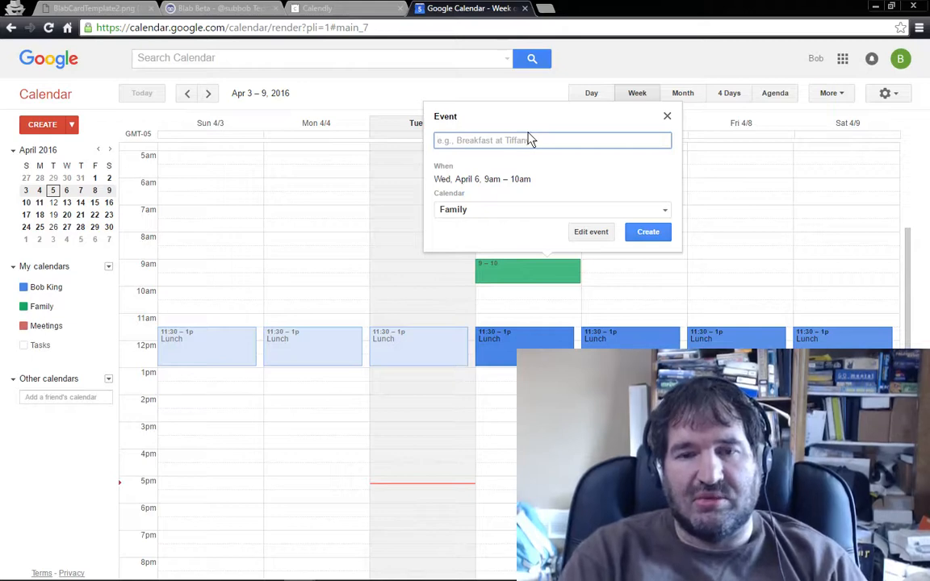
type("Appiontm")
key("BackSpace")
key("BackSpace")
key("BackSpace")
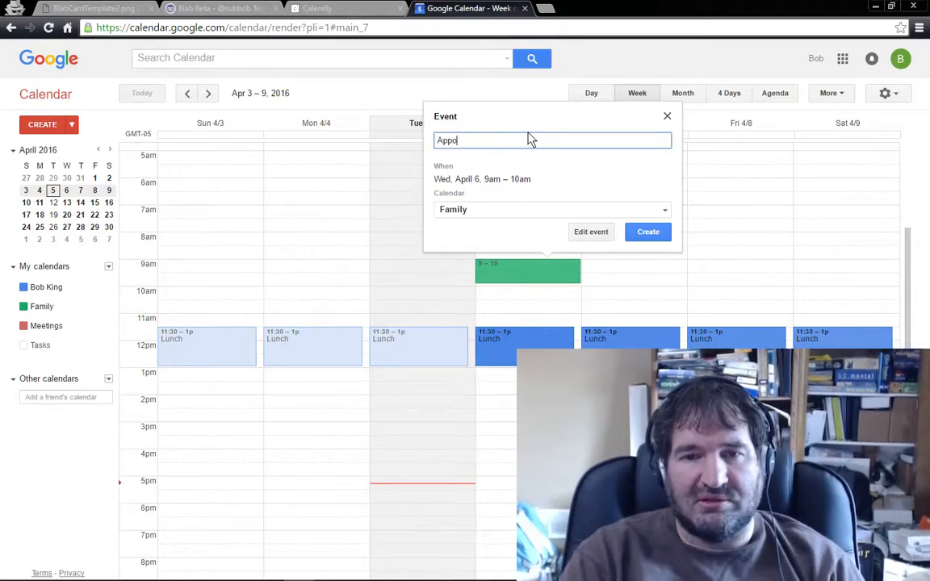
type("ntment")
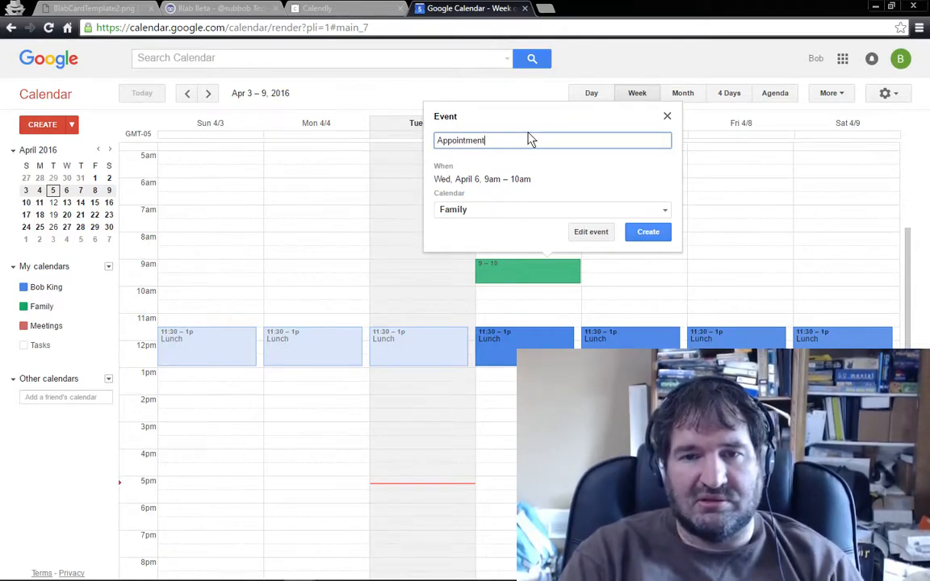
left_click(659, 237)
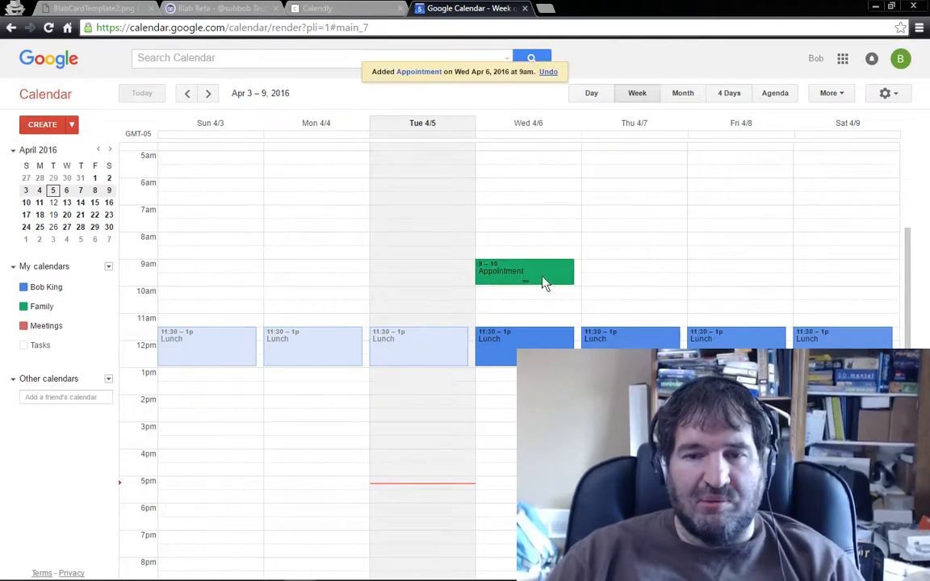
Step: Change the Appointment event's end time to 11:30 and save the event
left_click(494, 271)
left_click(608, 236)
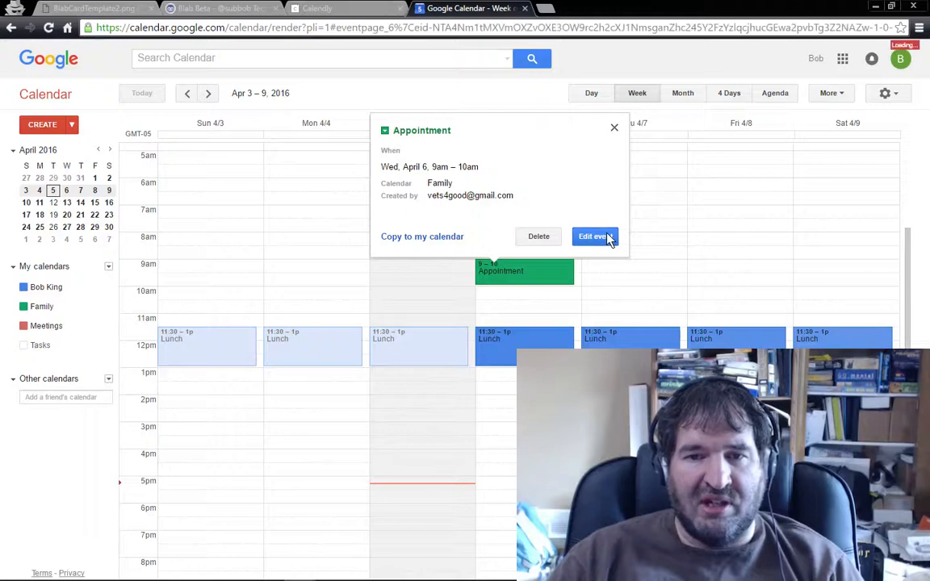
left_click(121, 150)
left_click(199, 150)
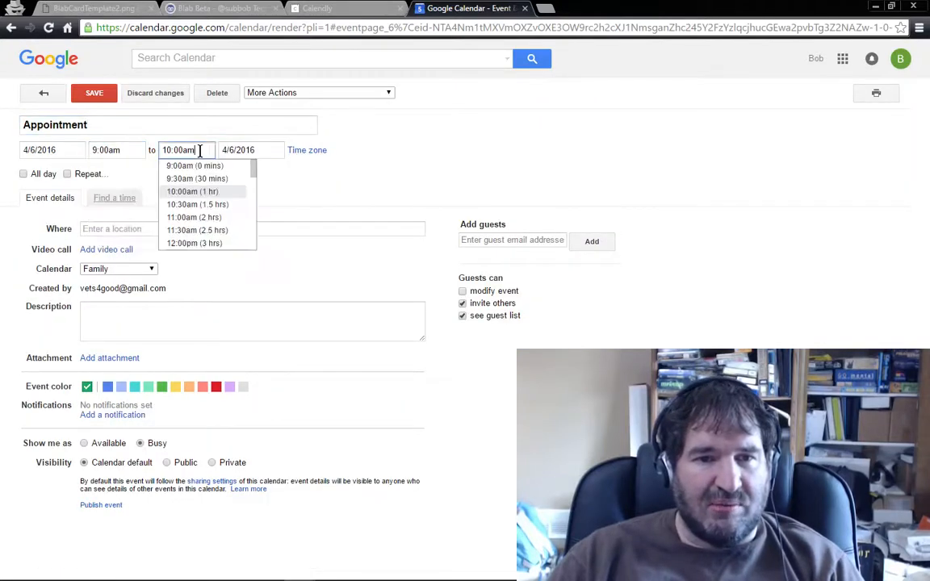
left_click_drag(206, 154, 149, 150)
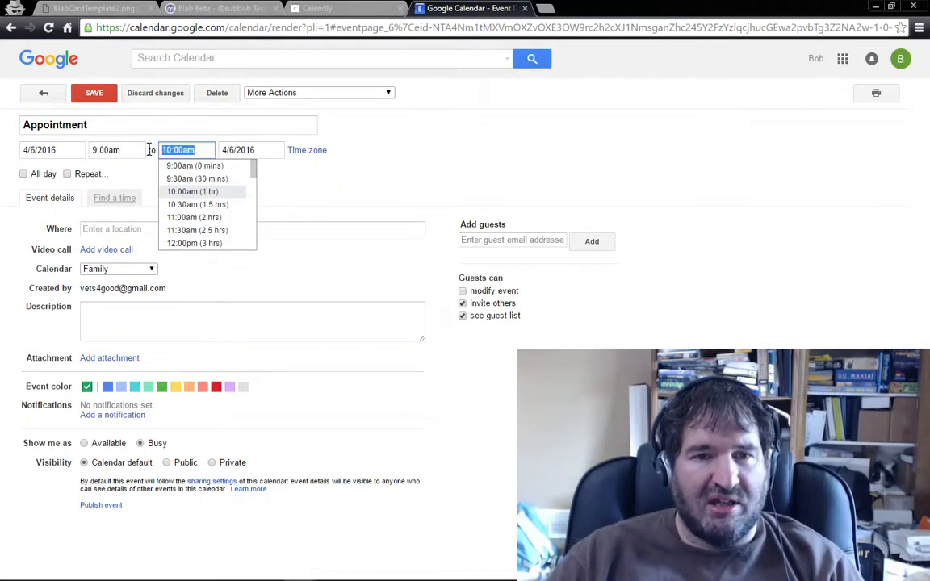
type("11:30")
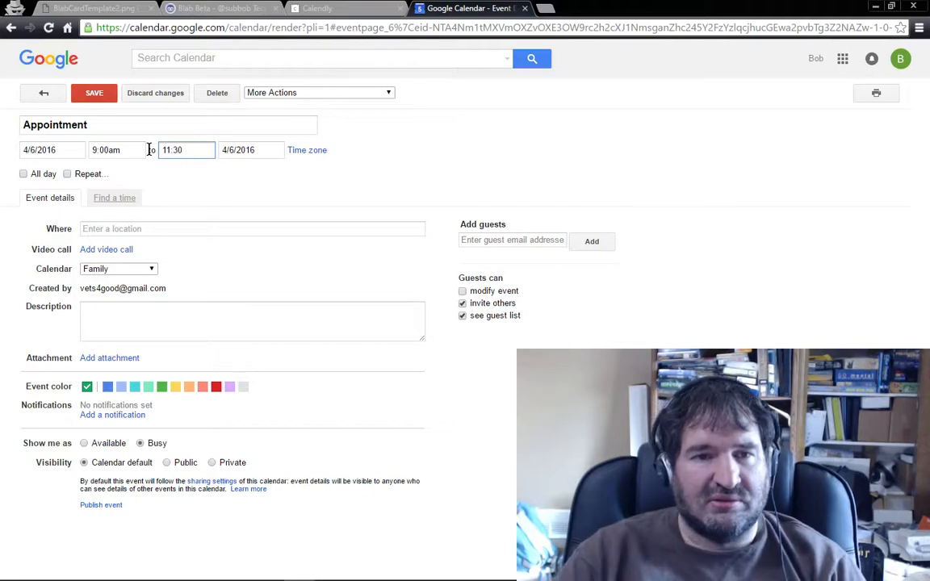
left_click(93, 93)
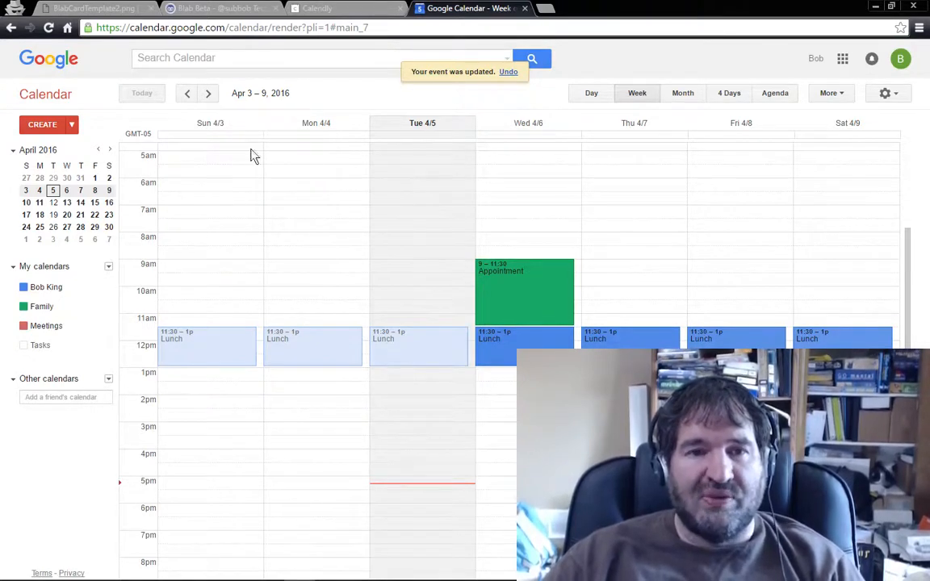
Step: Switch back to Calendly, cancel out of the calendar connection settings, and open calendly.com/vets4good in a new incognito window
left_click(346, 8)
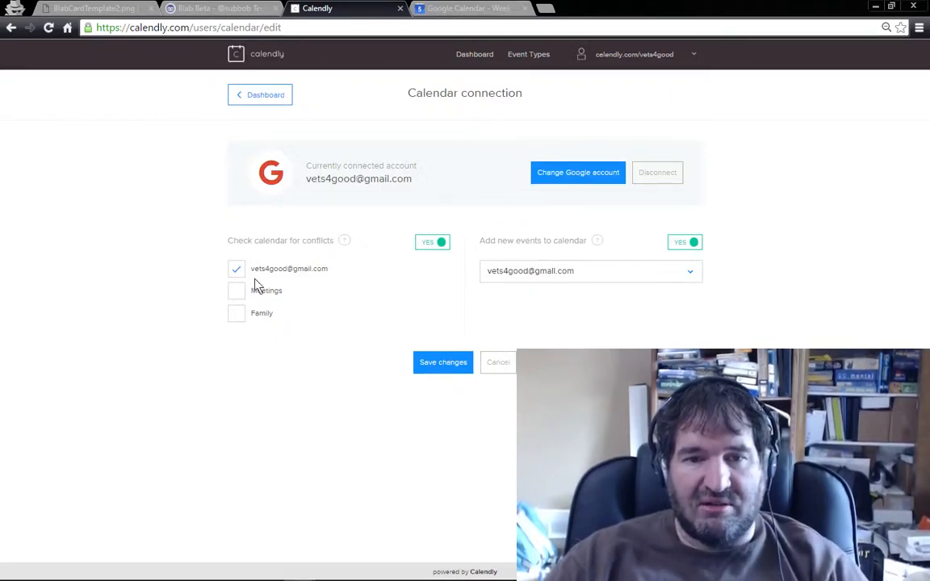
left_click(498, 365)
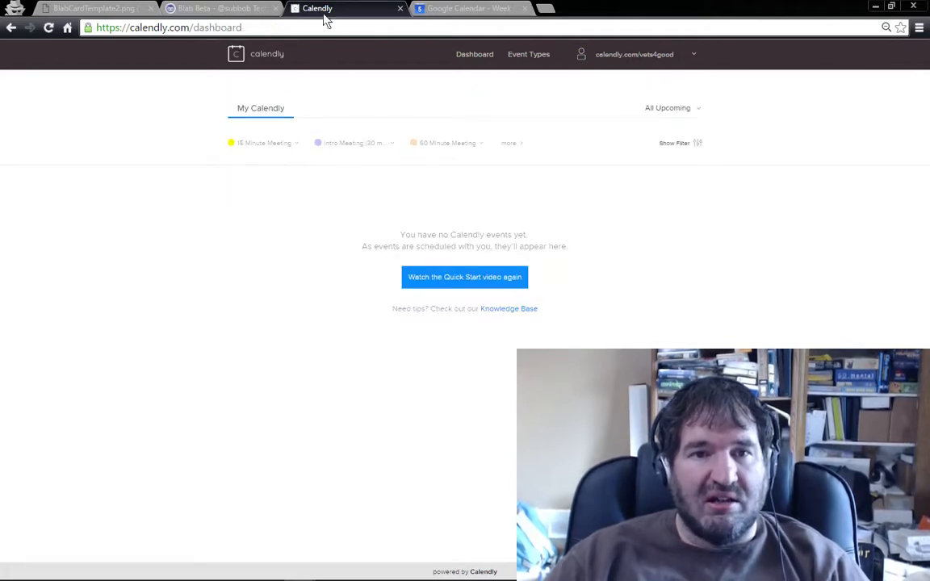
left_click(919, 28)
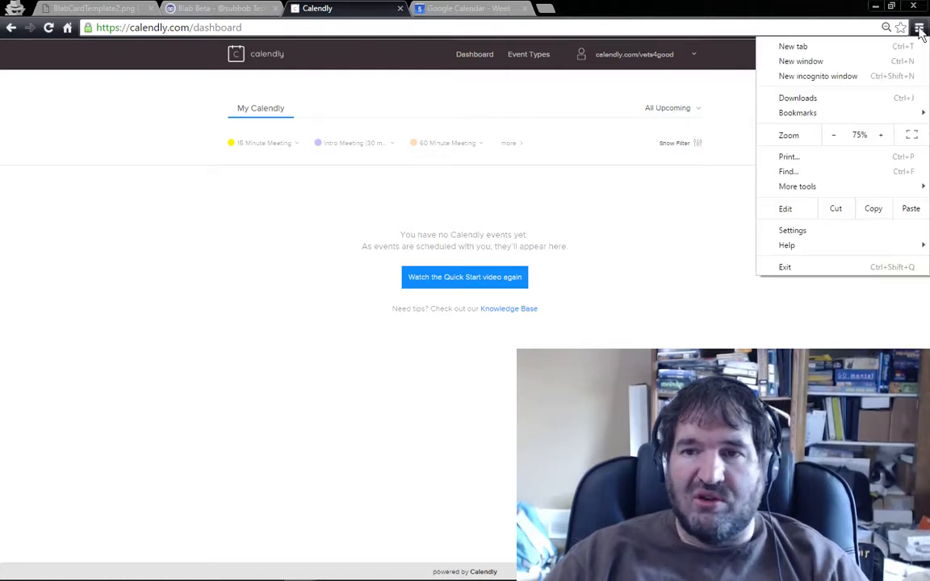
left_click(856, 75)
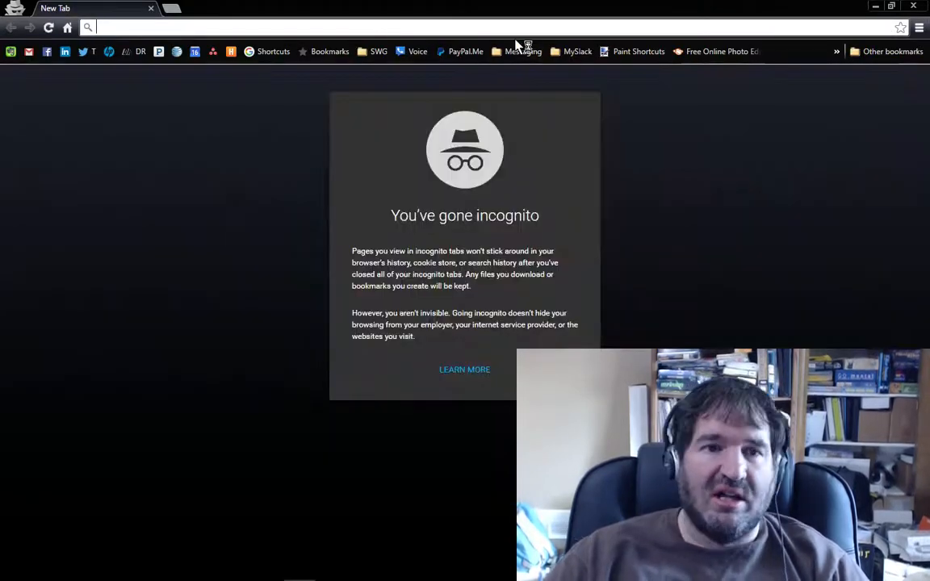
type("calend")
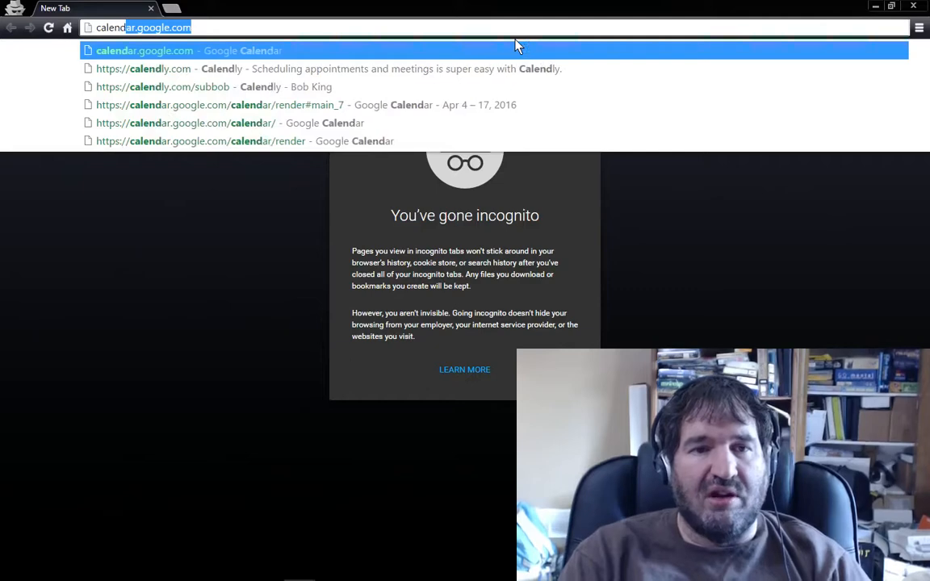
type("l")
key("BackSpace")
key("BackSpace")
type("y")
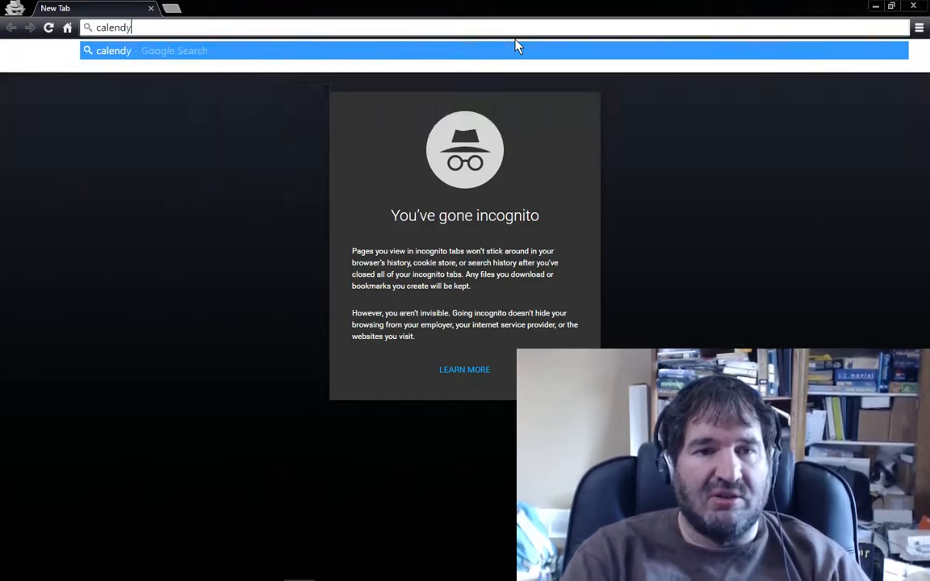
key("BackSpace")
type("ly.com/ve")
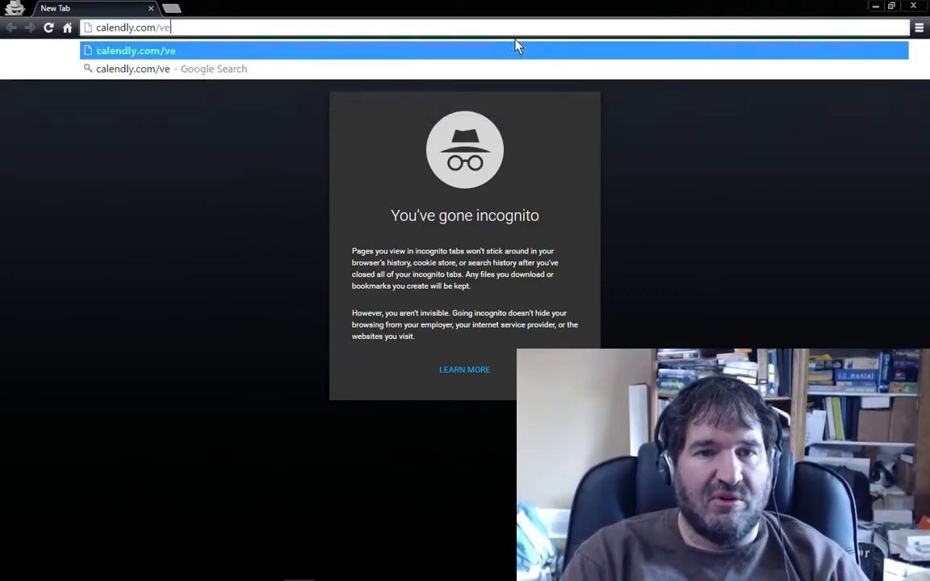
type("ts4good")
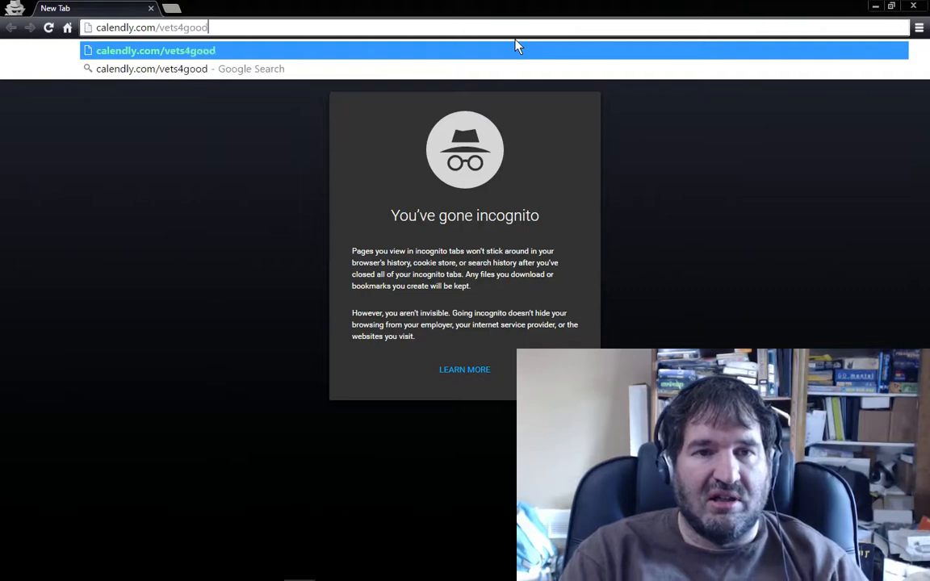
key("Return")
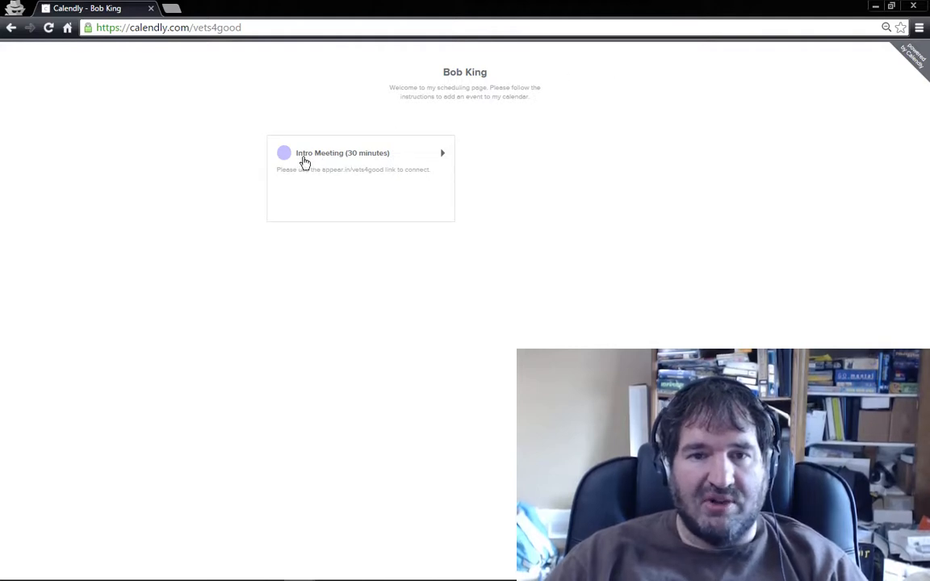
Step: Check the times offered for the Intro Meeting (30 minutes) on Wednesday, April 6, and return to the scheduling page's event list
left_click(304, 161)
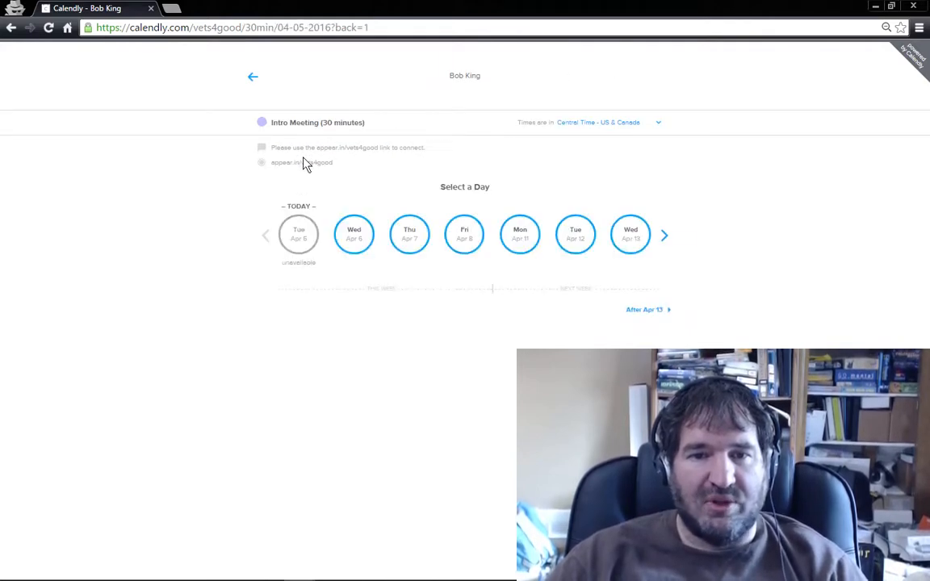
left_click(357, 245)
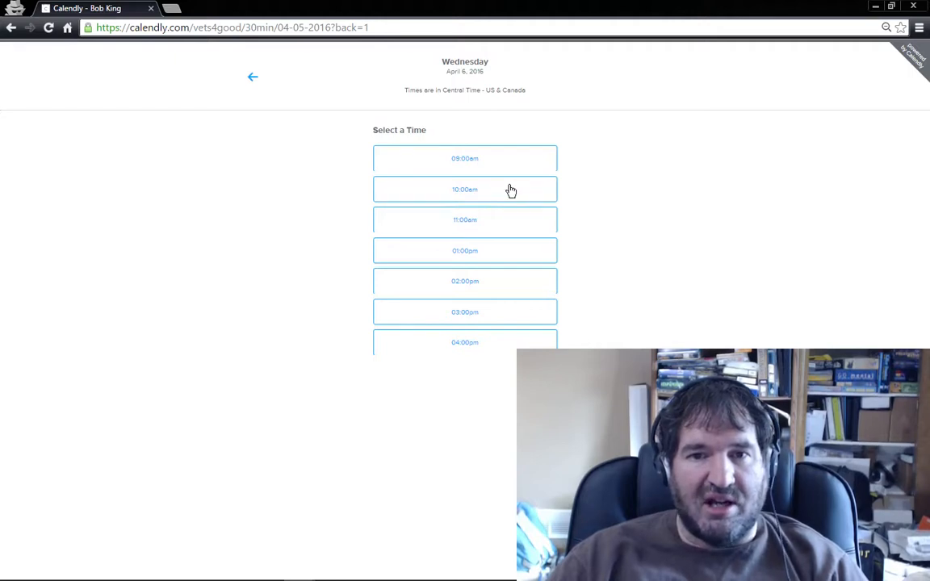
left_click(253, 79)
left_click(253, 82)
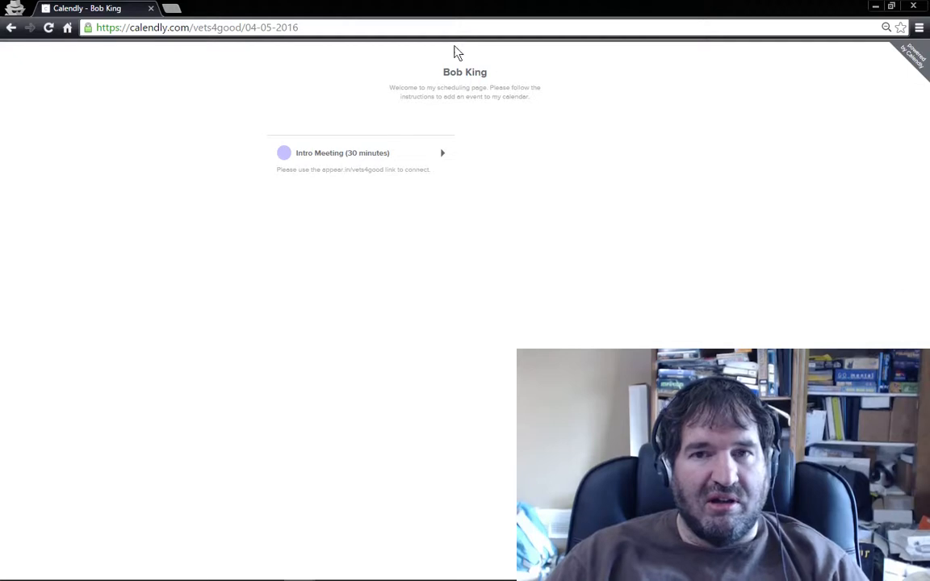
Step: In the account's calendar connection settings, include Meetings and Family in conflict checks, set new events to go to Meetings, and save
left_click(875, 6)
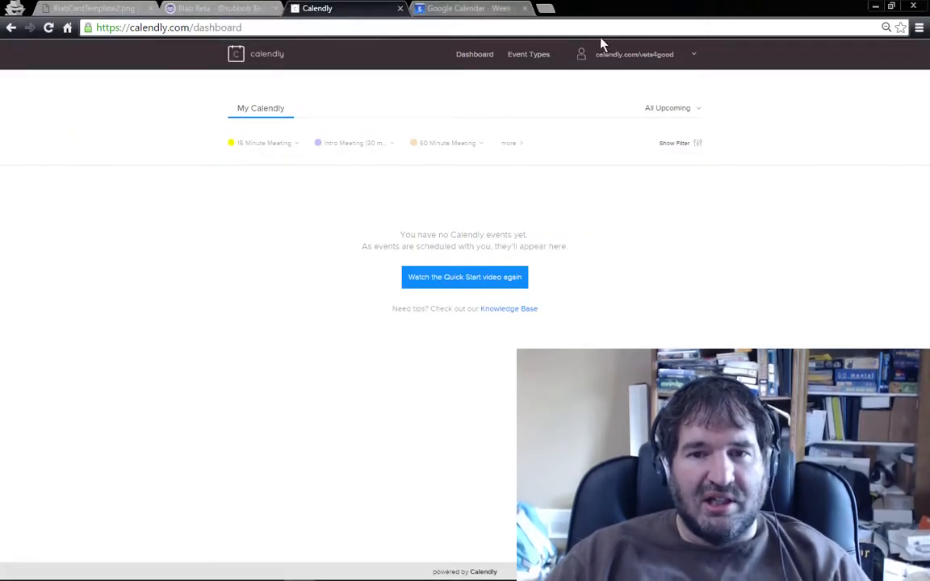
left_click(691, 57)
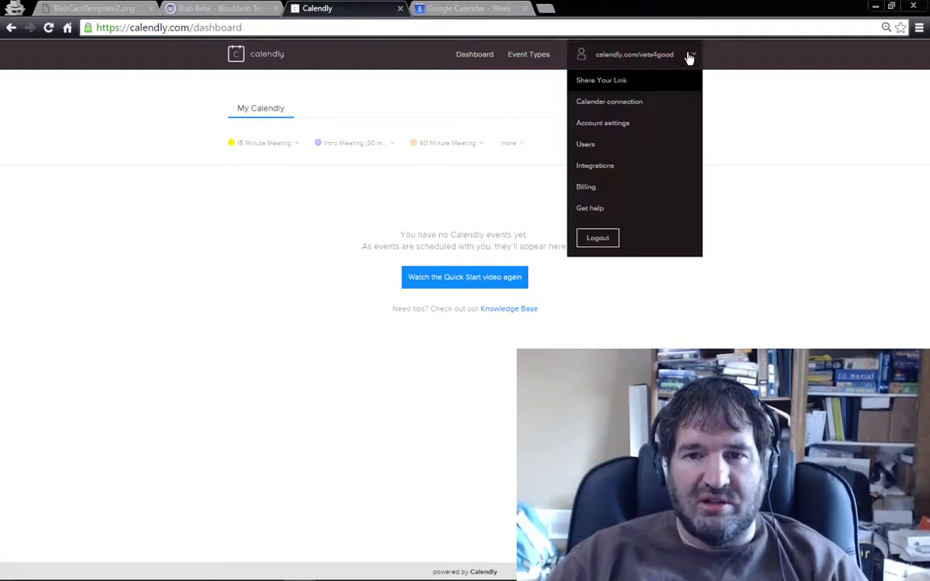
left_click(642, 109)
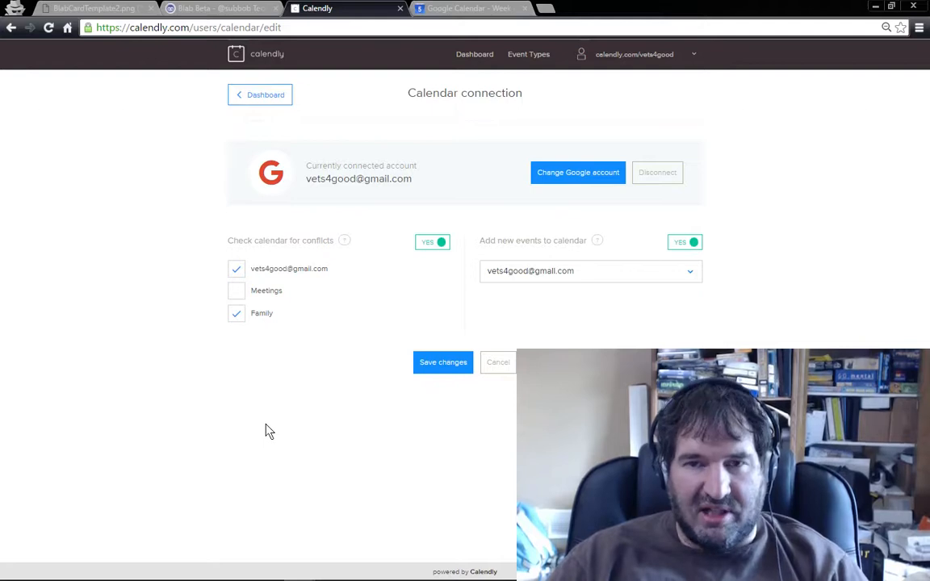
left_click(237, 291)
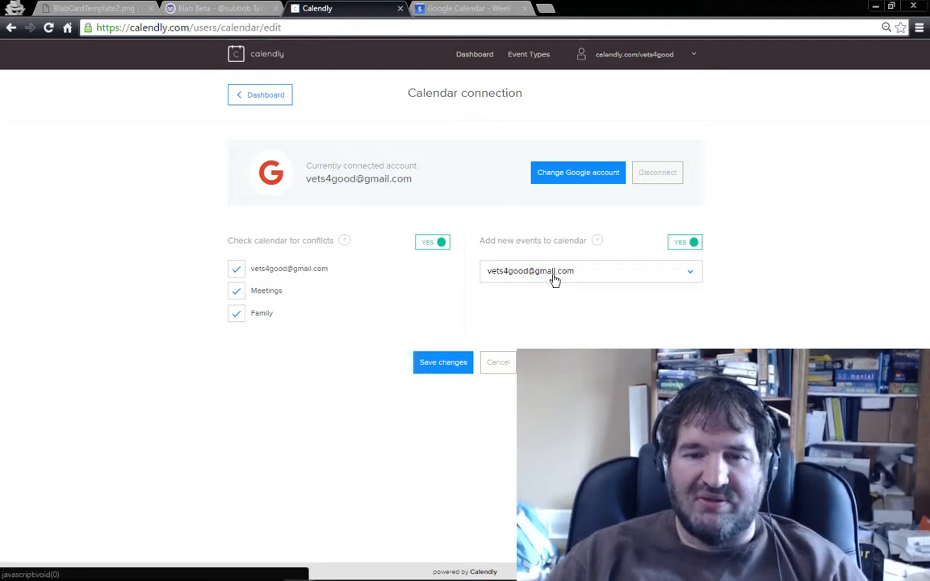
left_click(692, 276)
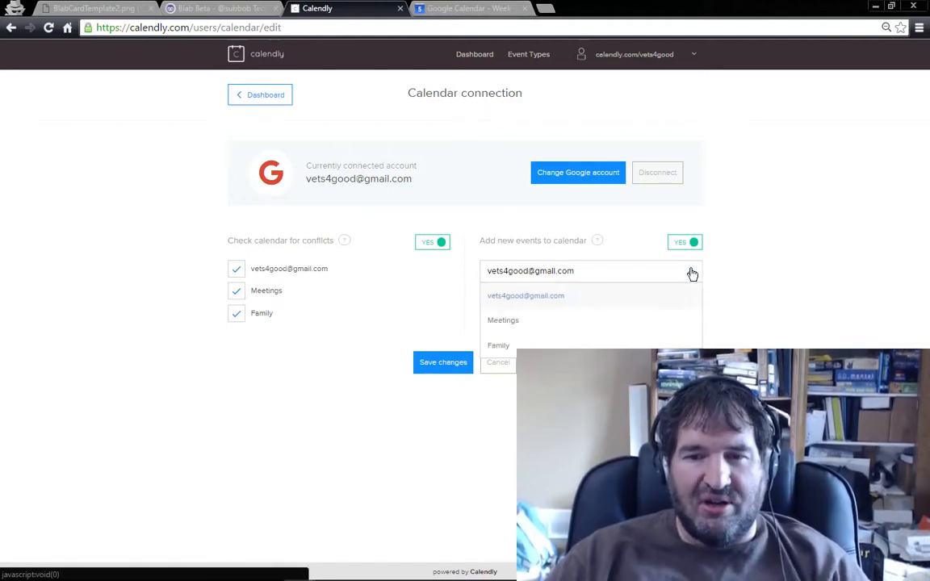
left_click(549, 324)
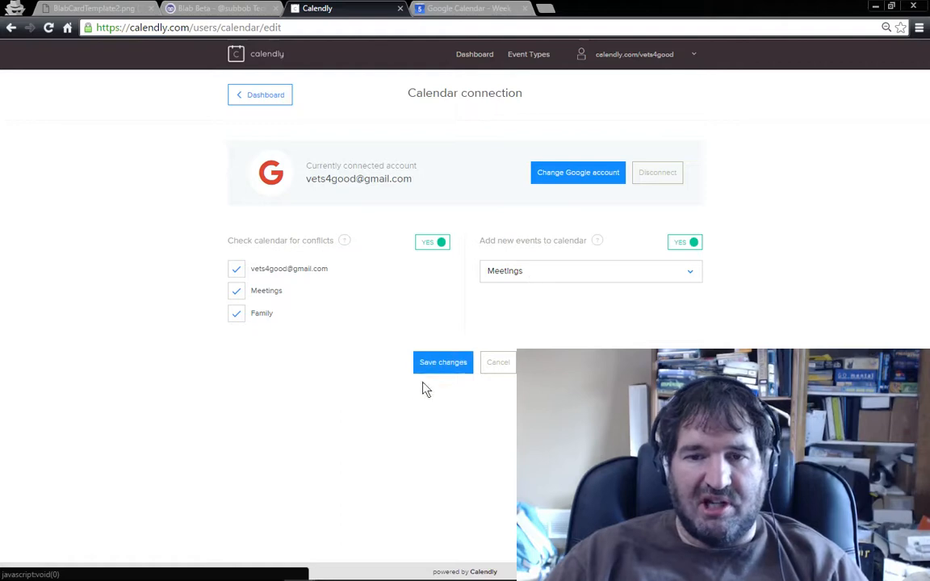
left_click(440, 367)
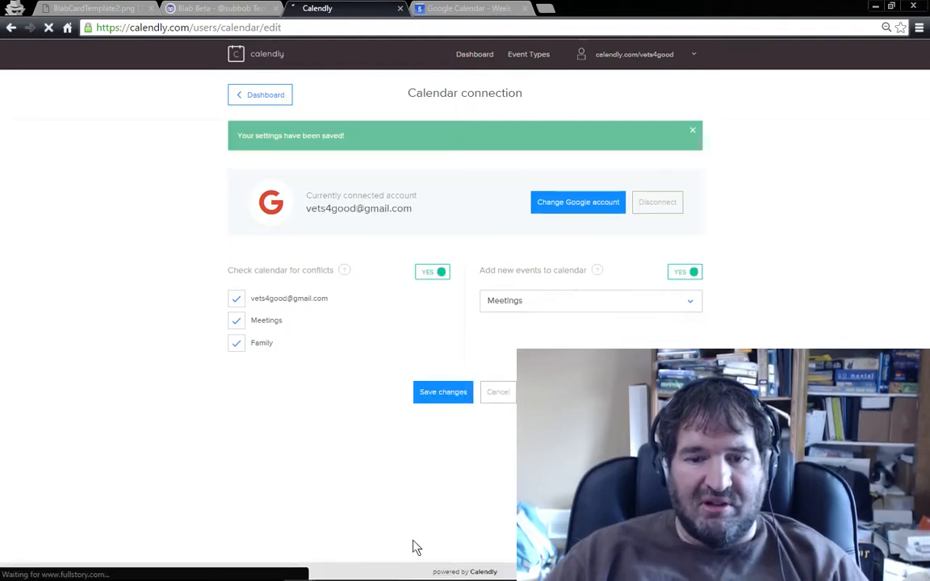
Step: Return to the incognito scheduling page and recheck the Intro Meeting times offered on Wednesday, April 6
mouse_move(404, 565)
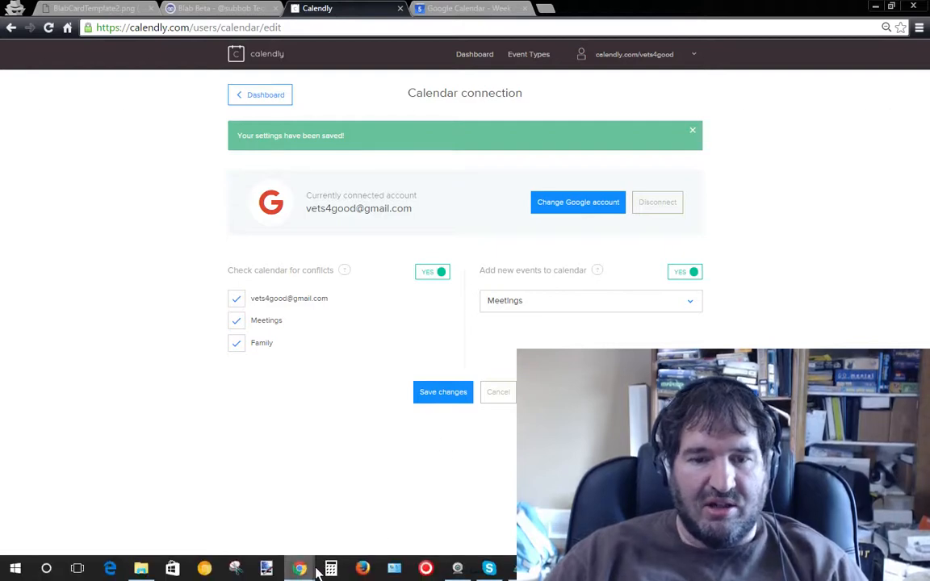
mouse_move(305, 569)
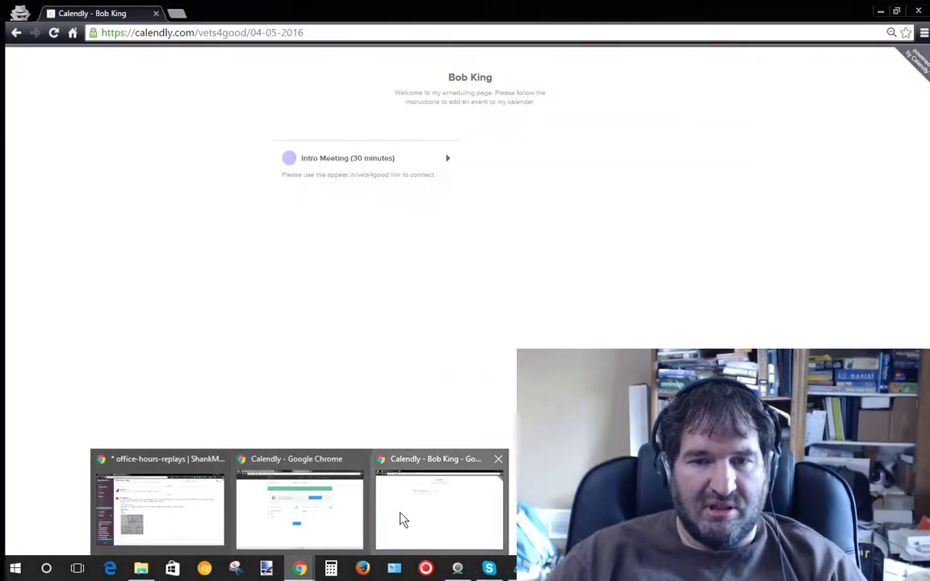
left_click(403, 519)
left_click(305, 158)
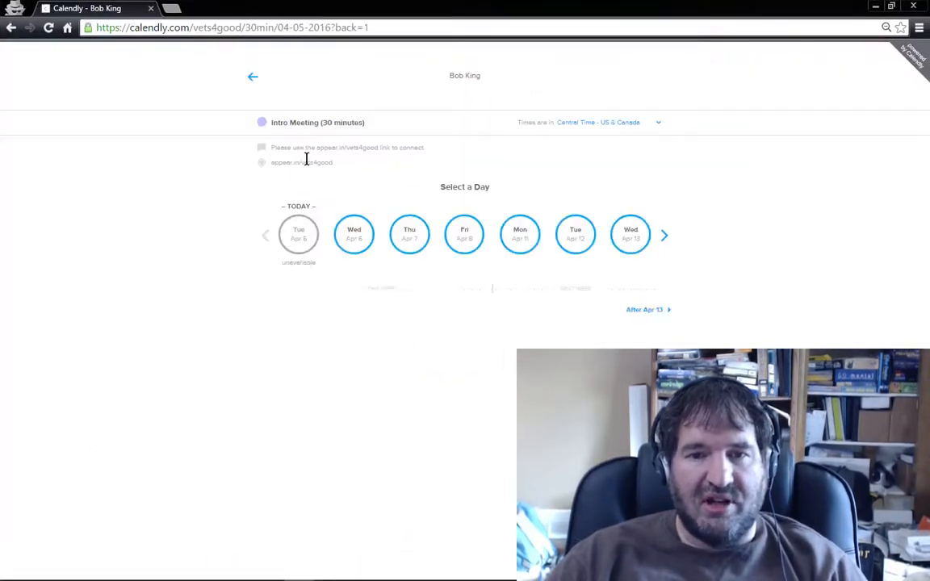
left_click(351, 232)
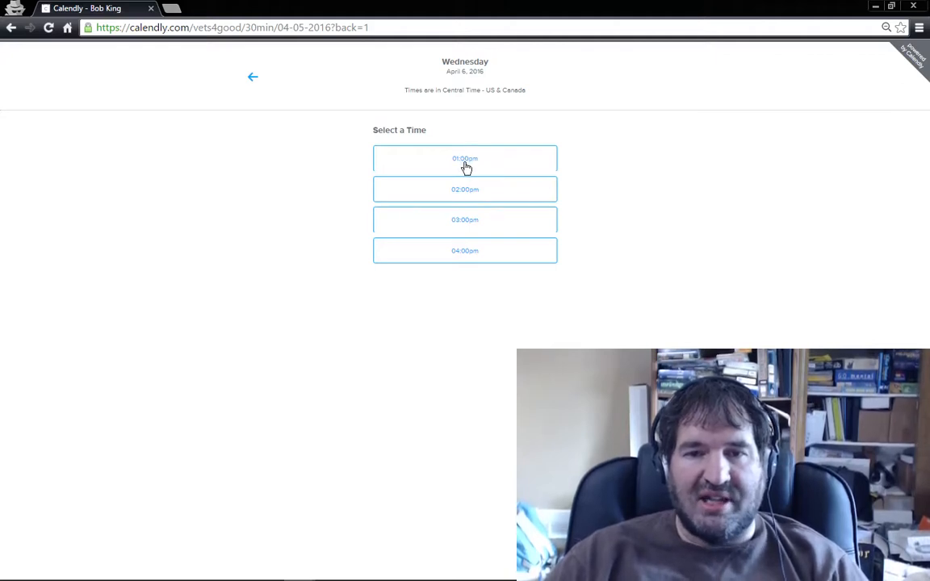
left_click(254, 78)
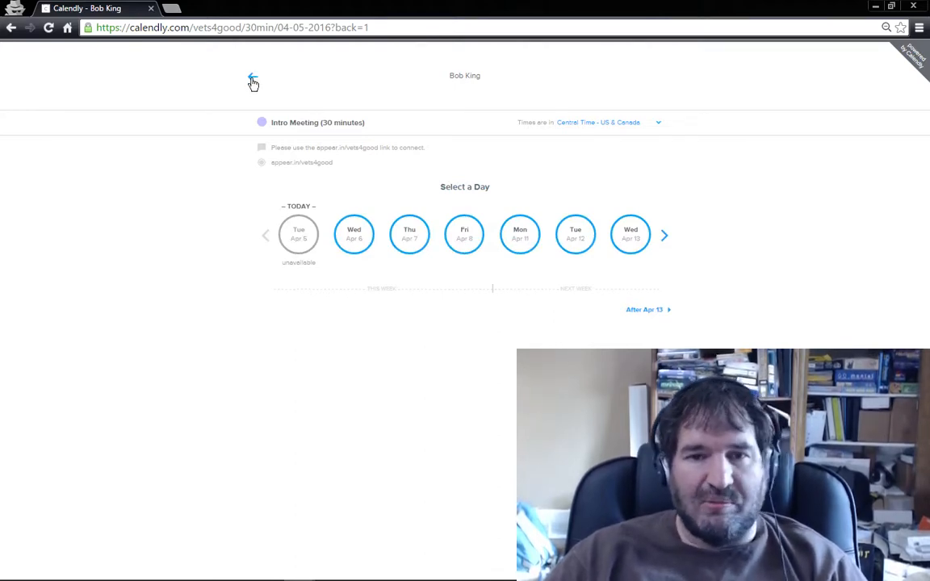
left_click(254, 83)
left_click(875, 7)
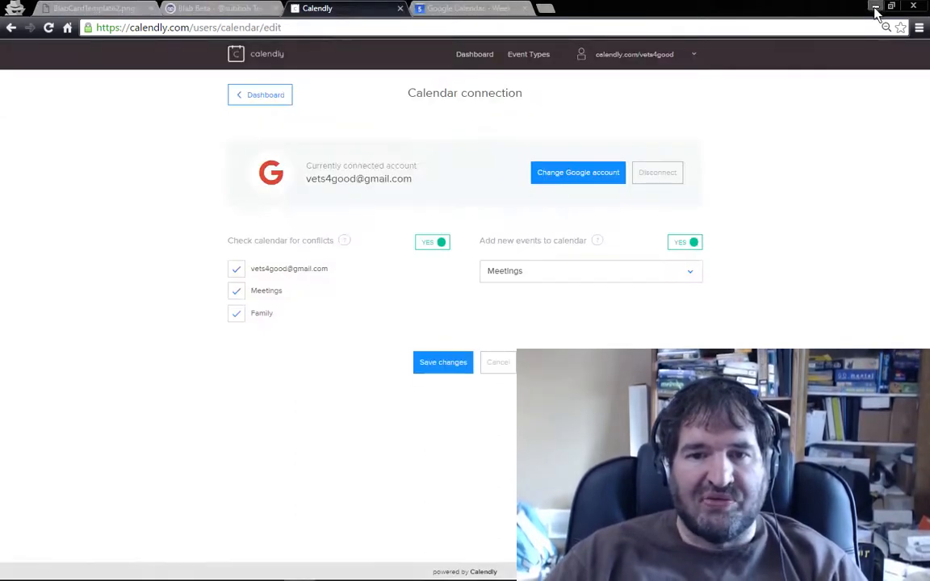
left_click(461, 10)
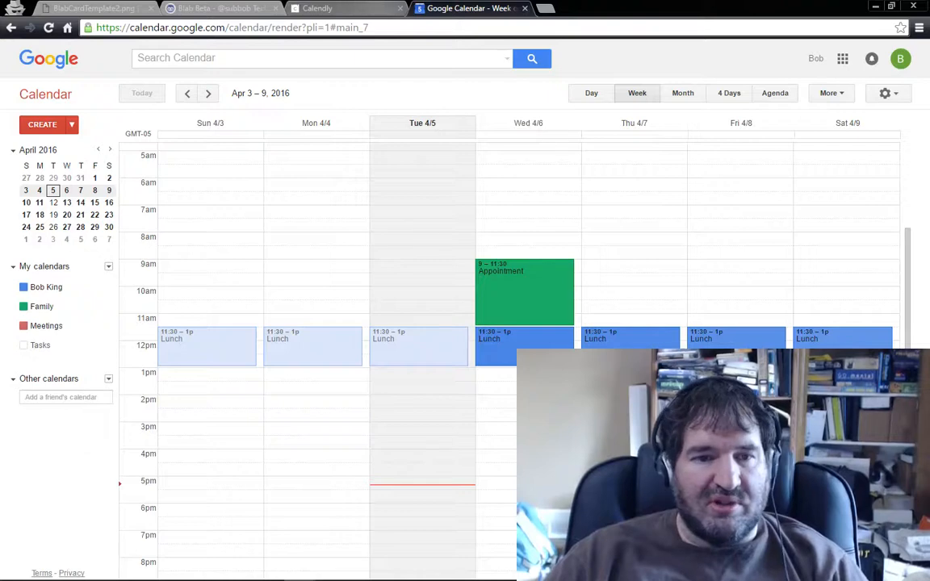
left_click(326, 10)
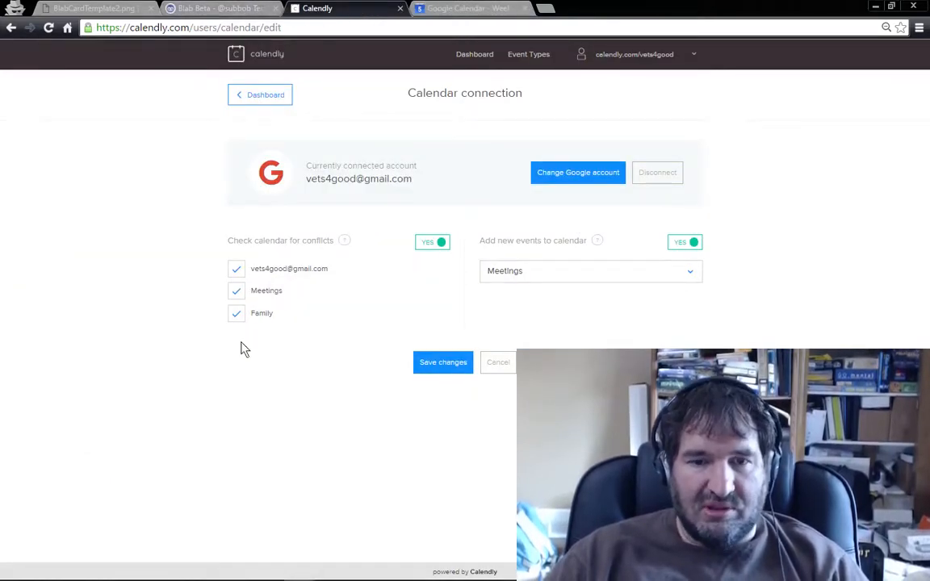
Step: In the incognito scheduling page, check the Intro Meeting times offered on Friday, April 8, and return to the day selection
mouse_move(206, 572)
mouse_move(298, 569)
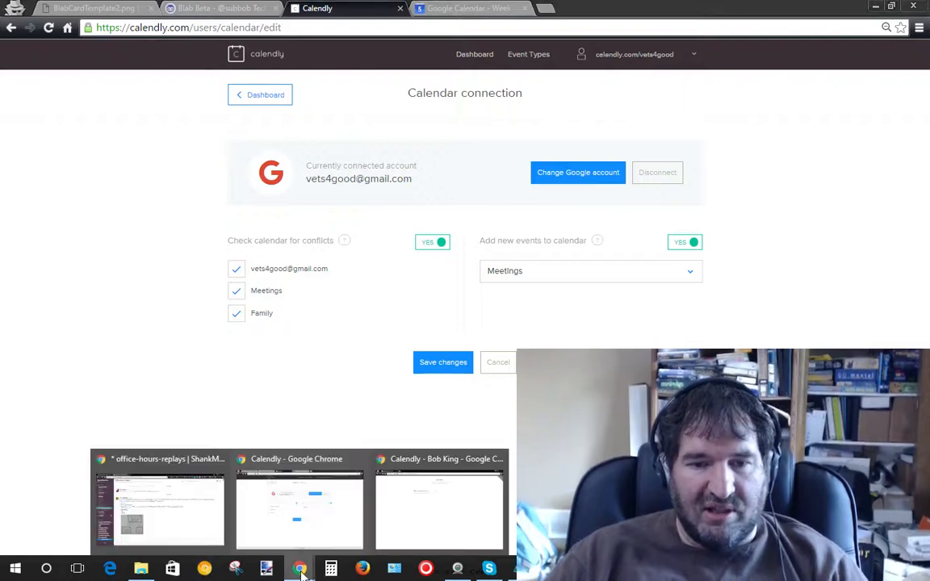
left_click(446, 521)
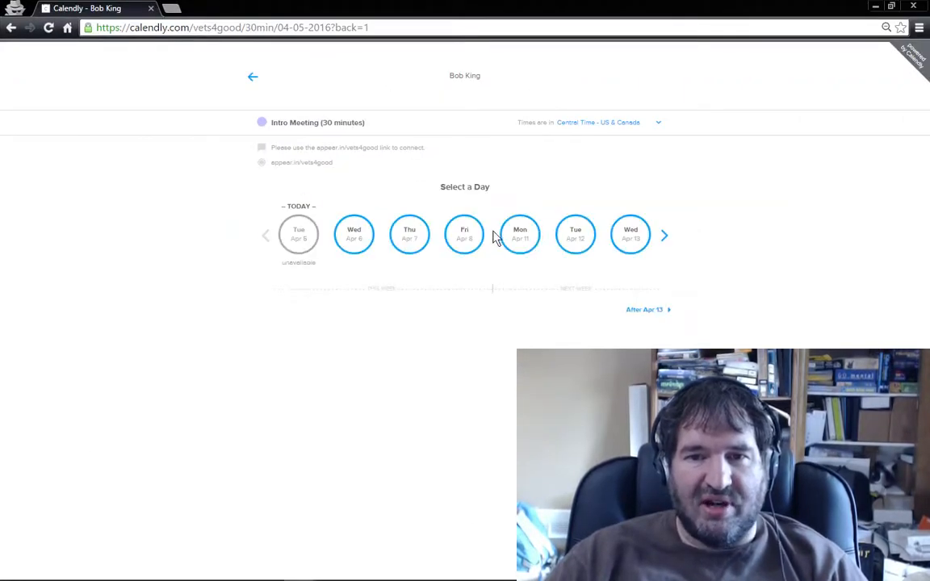
left_click(467, 238)
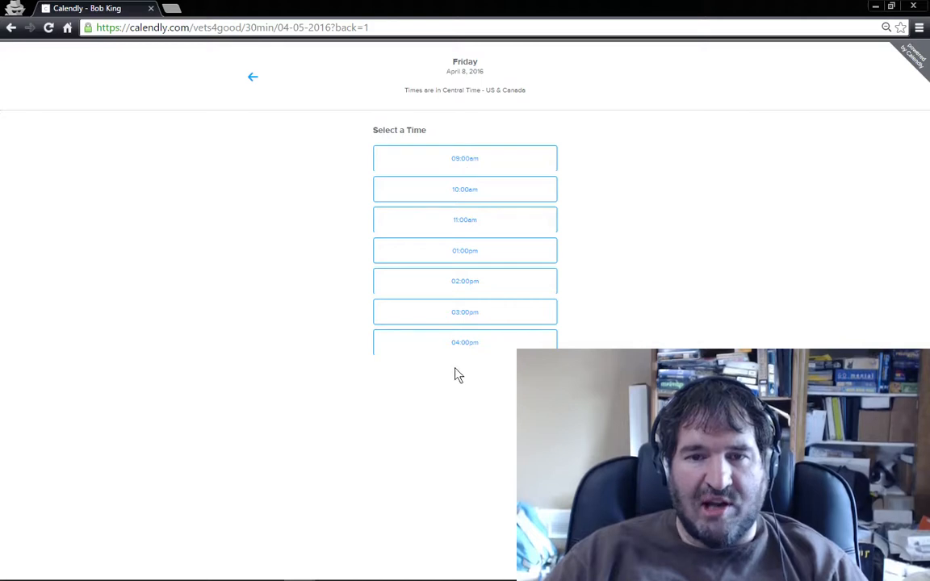
left_click(252, 81)
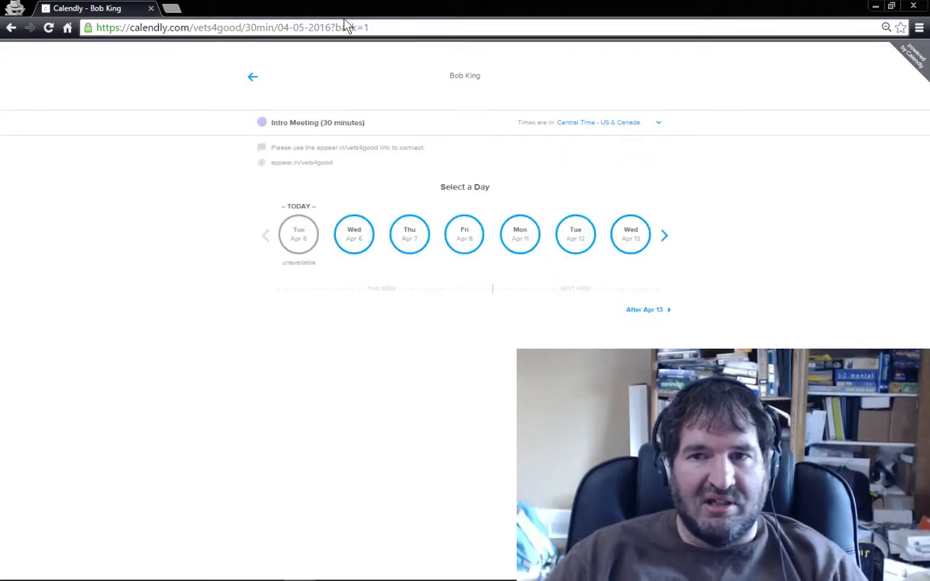
Step: Switch to Google Calendar and start a new event on Friday, 4/8/2016, from 3:00pm to 7:00pm
left_click(875, 7)
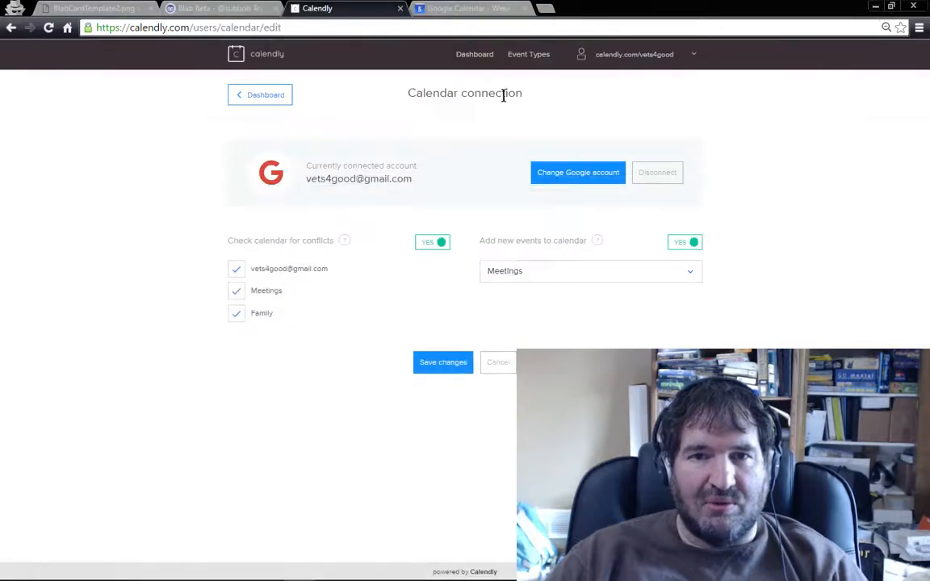
left_click(417, 7)
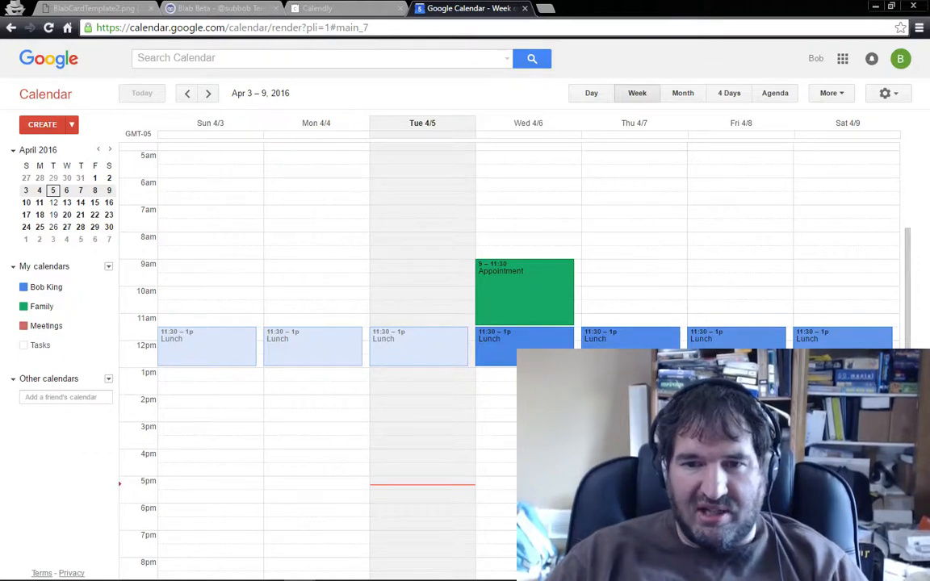
double_click(740, 402)
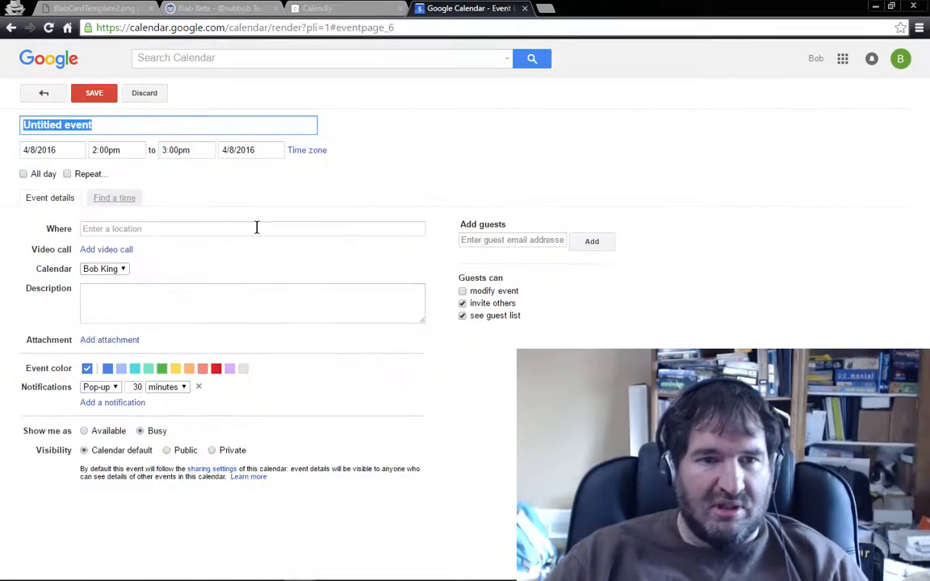
left_click(127, 150)
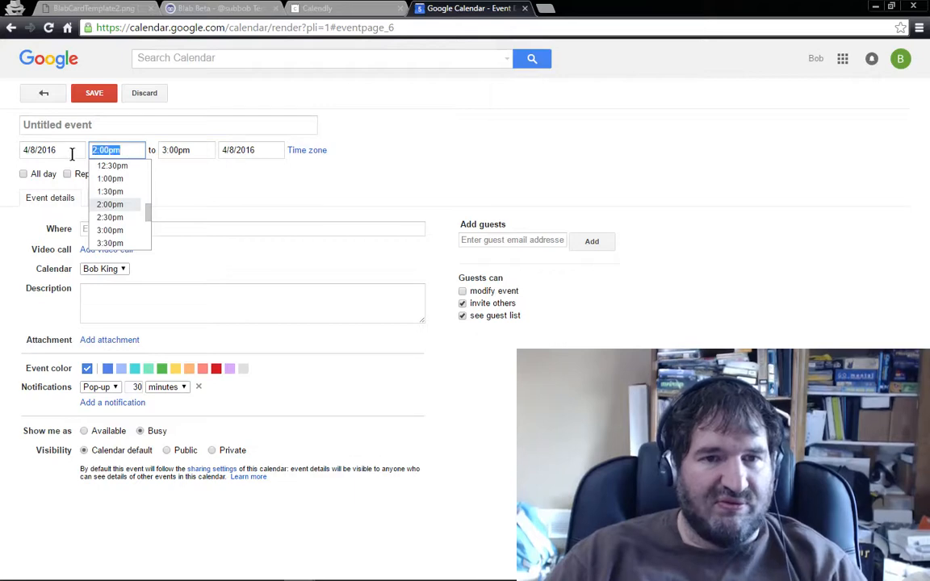
type("3")
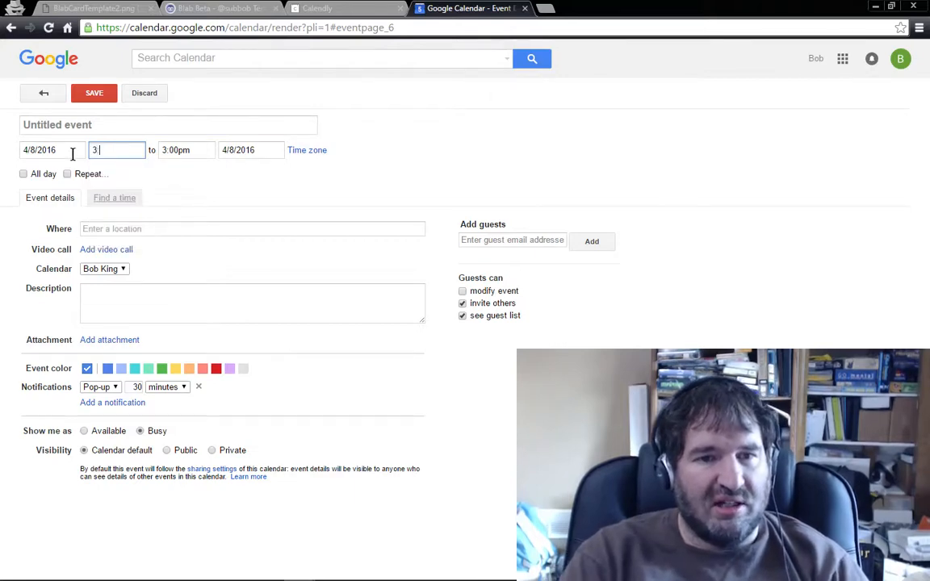
key("Tab")
type("7:00")
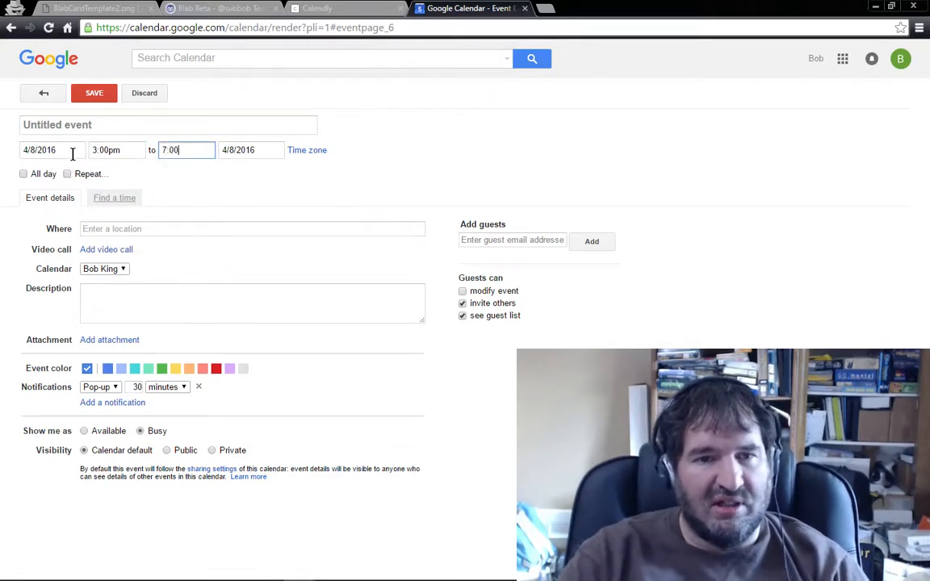
left_click(129, 142)
Step: Title the event "Happy Hour Meeting with Partners", assign it to the Meetings calendar, and save it
left_click(141, 126)
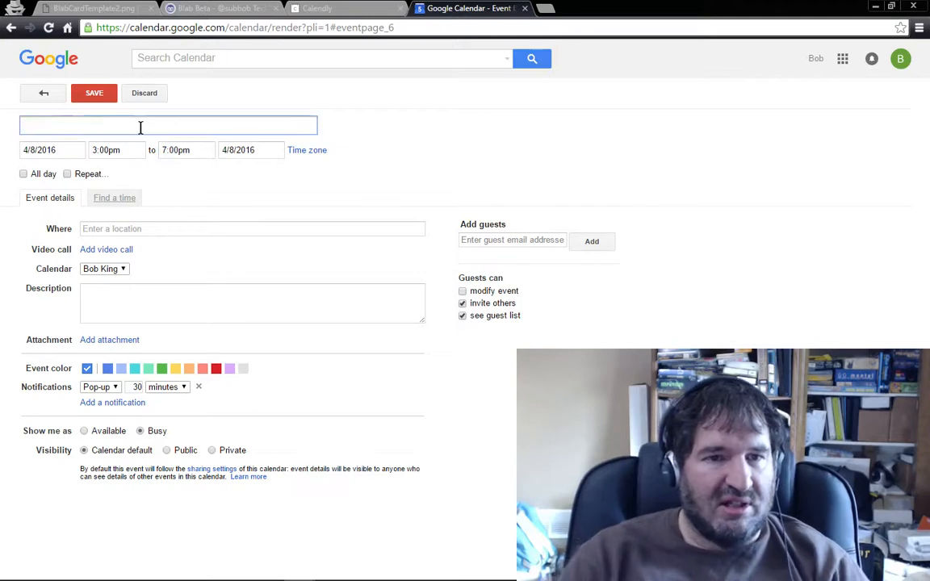
type("Happy Hour")
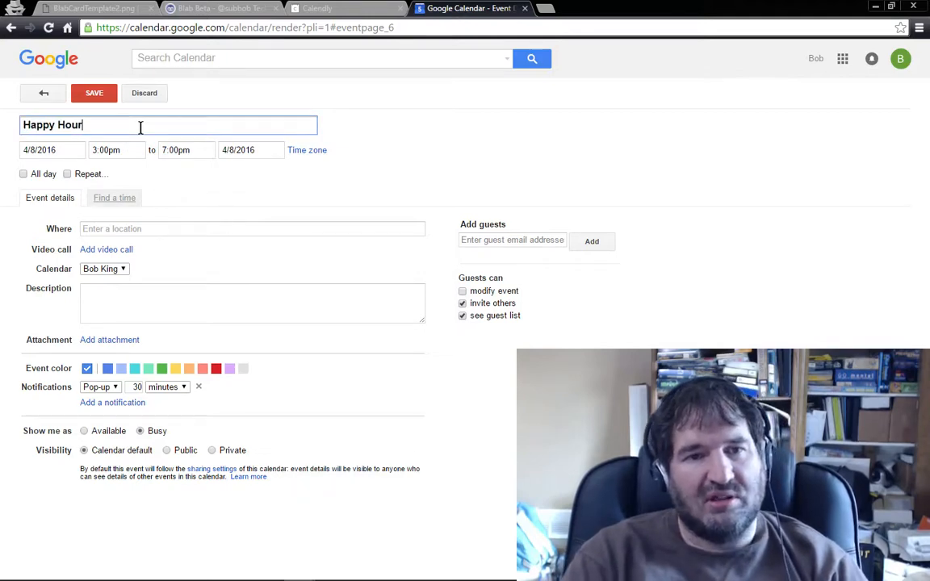
type(" Meeting wi")
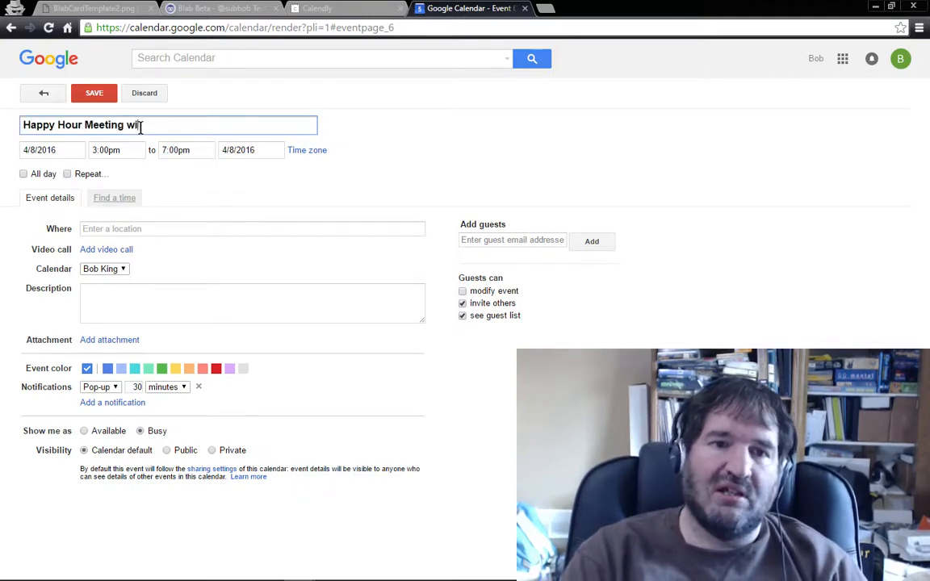
type("th Partners")
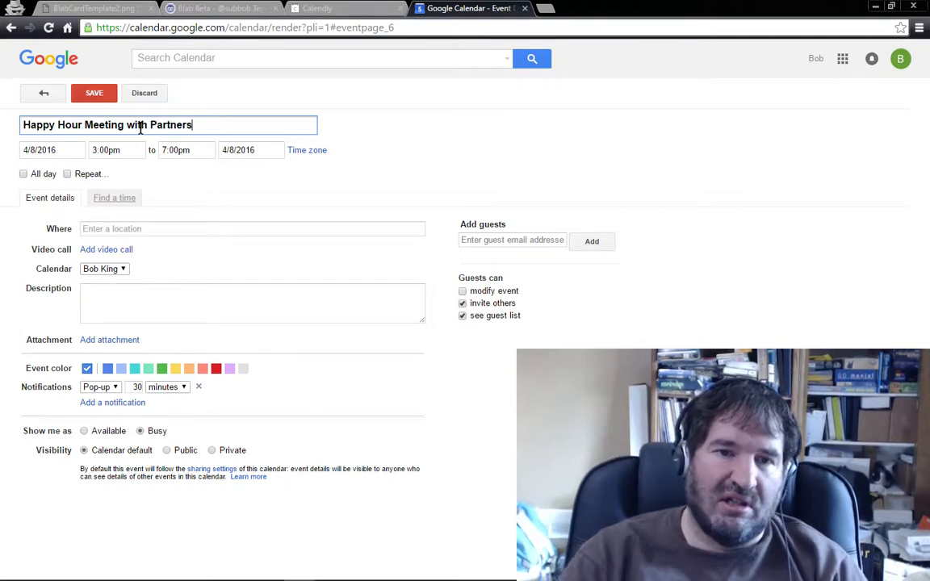
left_click(119, 269)
left_click(117, 303)
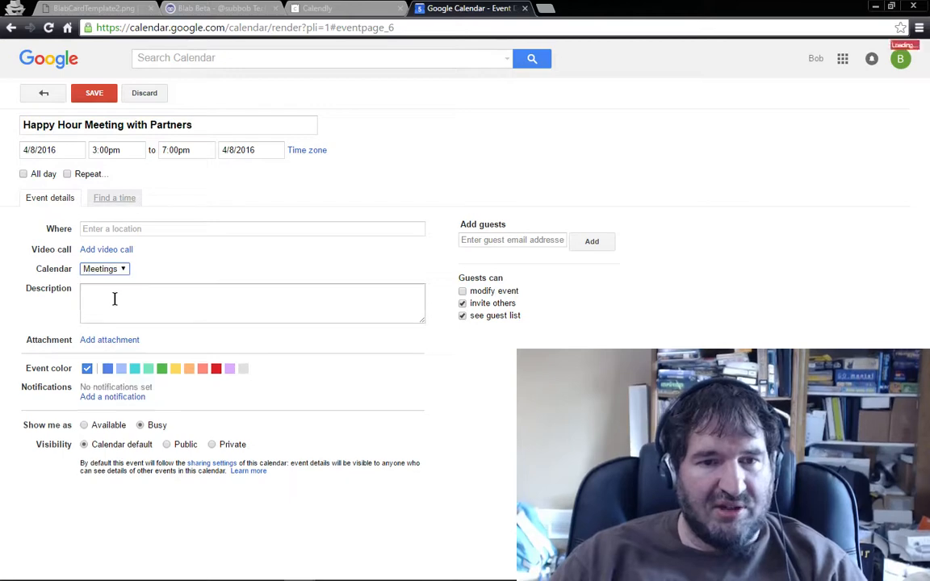
left_click(94, 93)
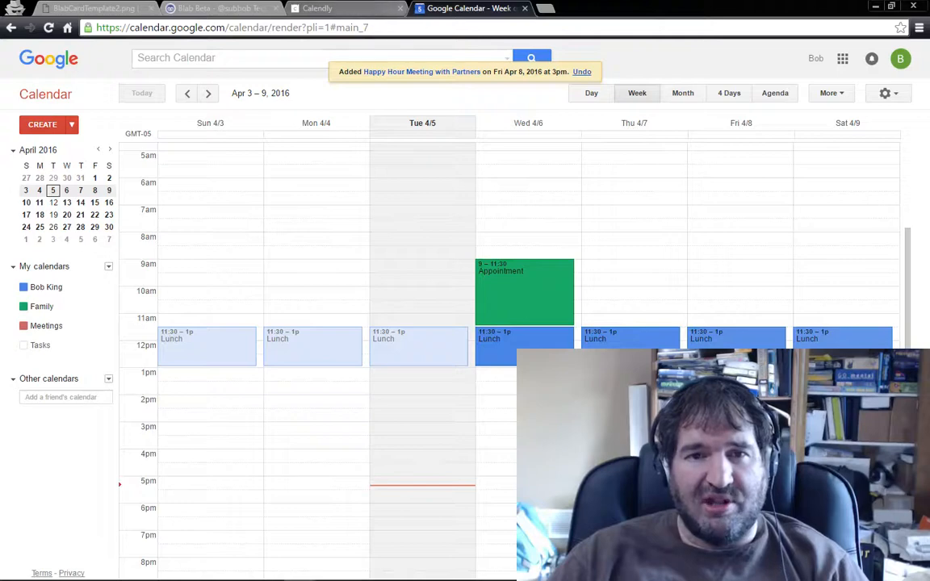
Step: Reload the incognito Calendly scheduling page, recheck the Intro Meeting times on Friday, April 8, and return to the day selection
mouse_move(299, 575)
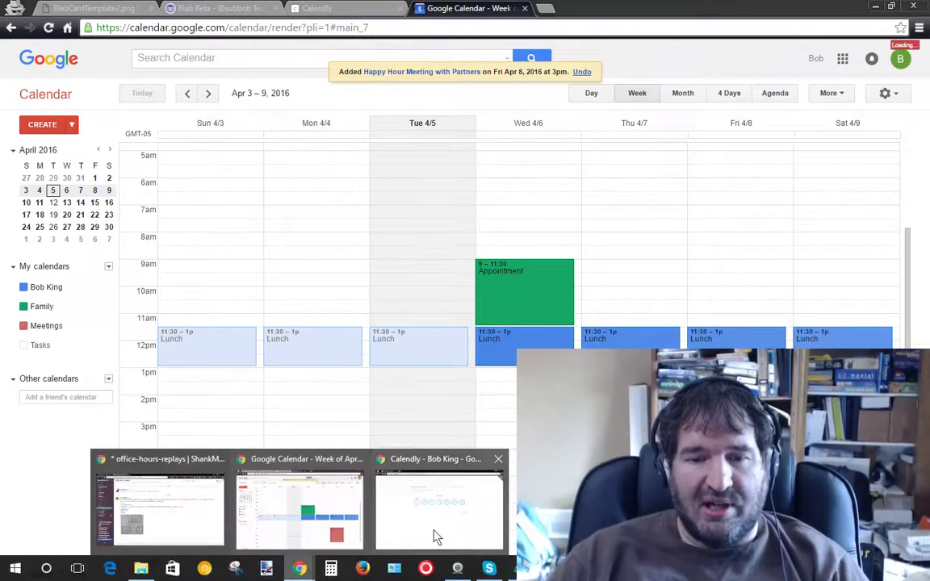
left_click(452, 523)
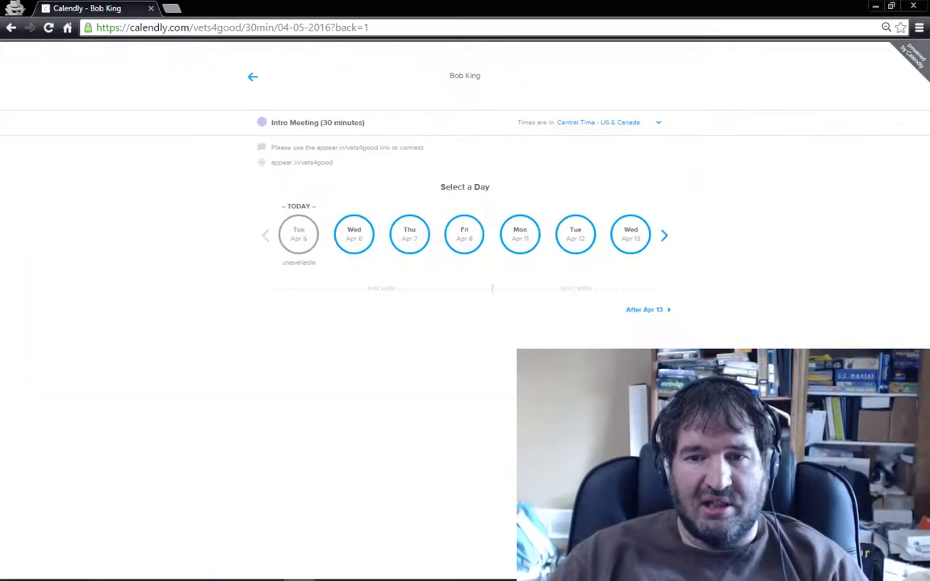
left_click(468, 234)
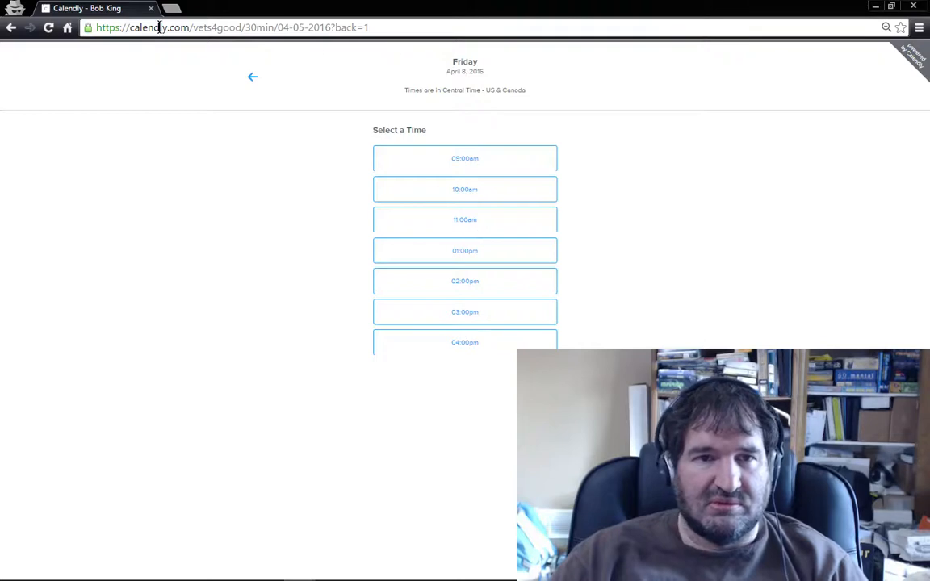
left_click(337, 27)
key("Return")
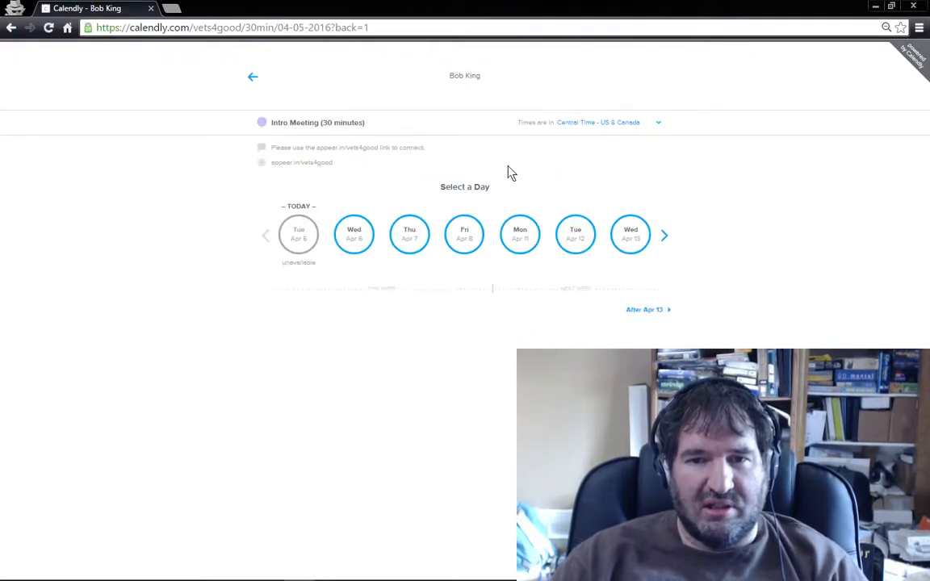
left_click(465, 238)
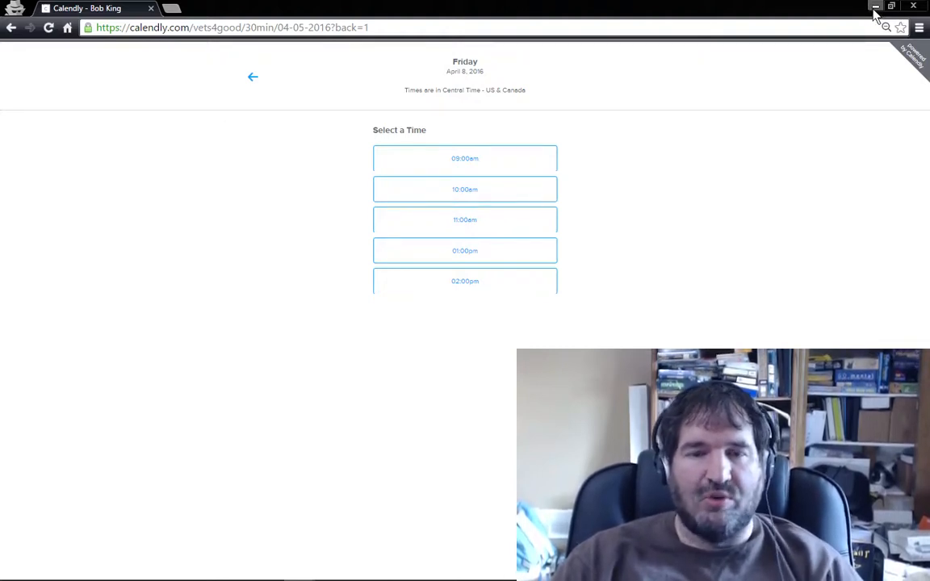
left_click(254, 78)
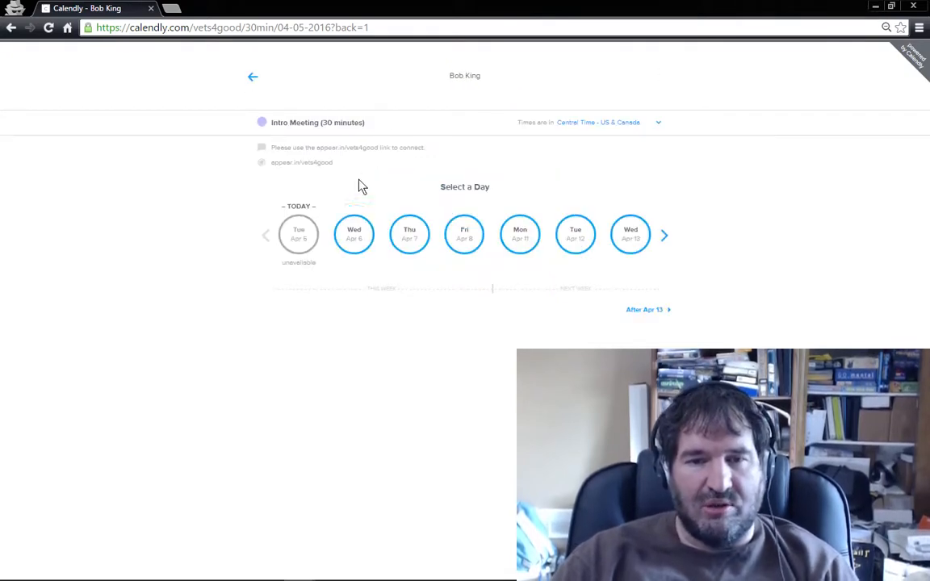
Step: Choose and confirm the 10:00am slot on Thursday, April 7, for the Intro Meeting
left_click(412, 242)
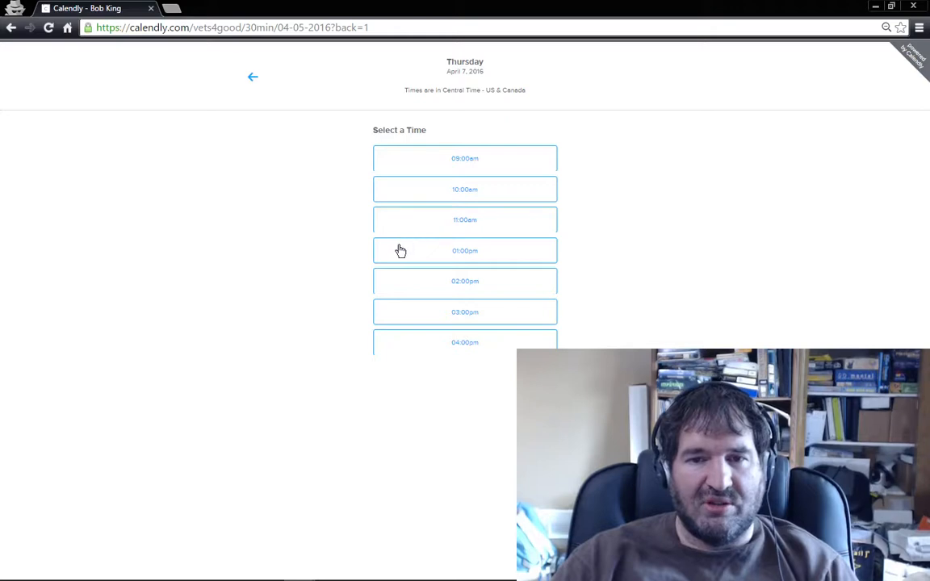
left_click(463, 195)
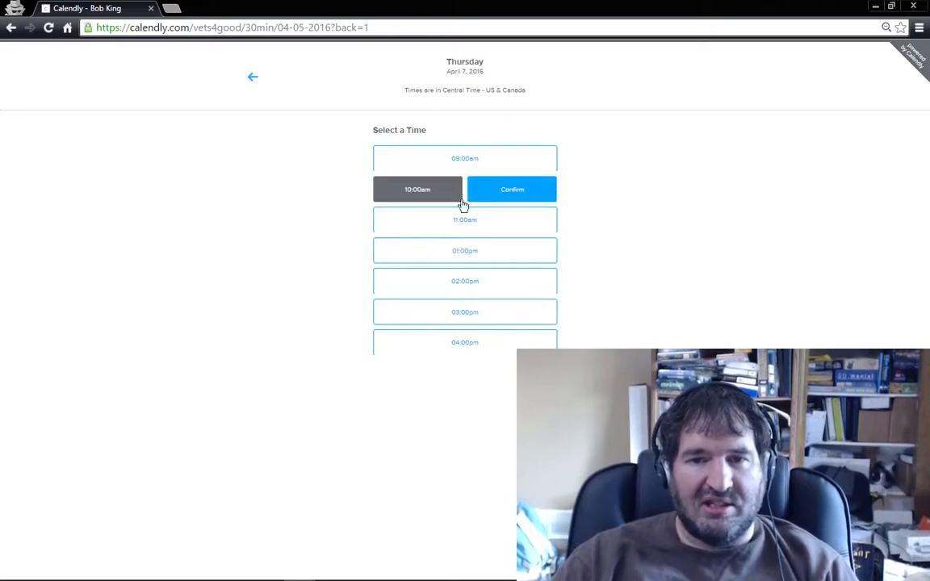
left_click(519, 195)
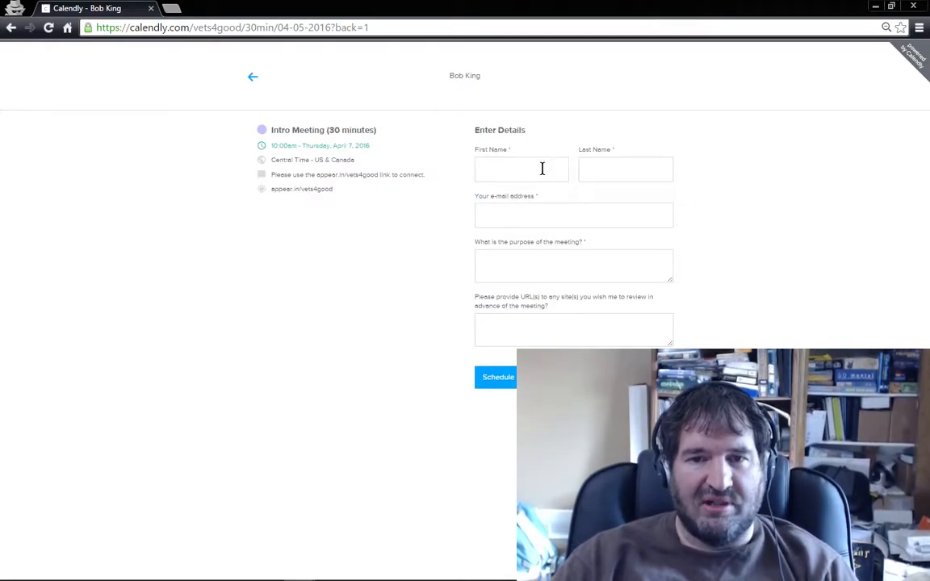
Step: Enter the invitee's first name, last name and e-mail address in the booking details
left_click(542, 168)
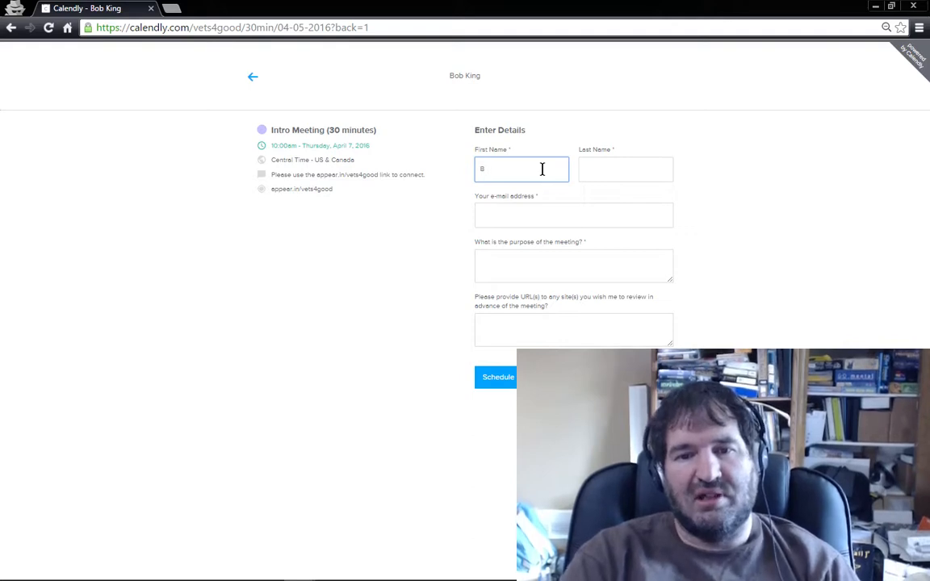
key("Tab")
key("Tab")
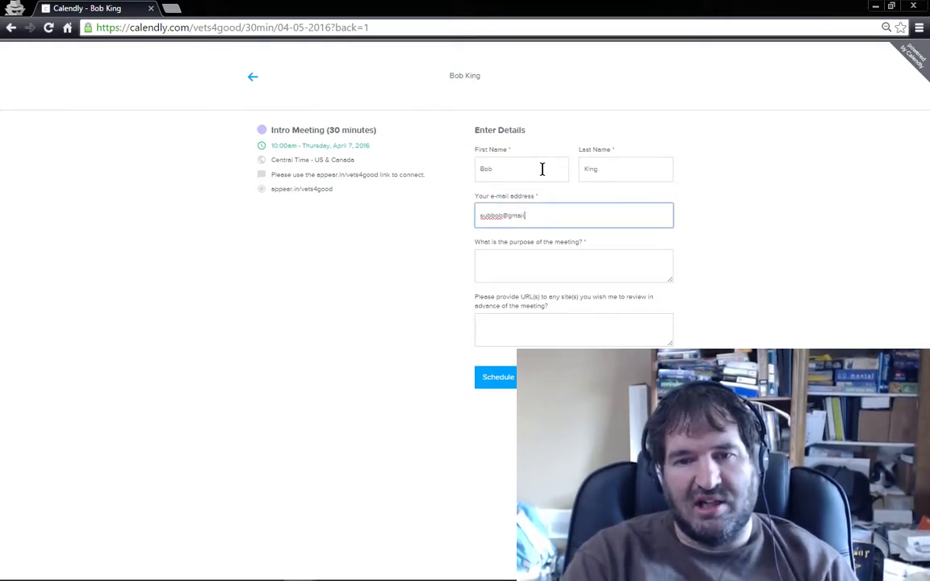
key("Tab")
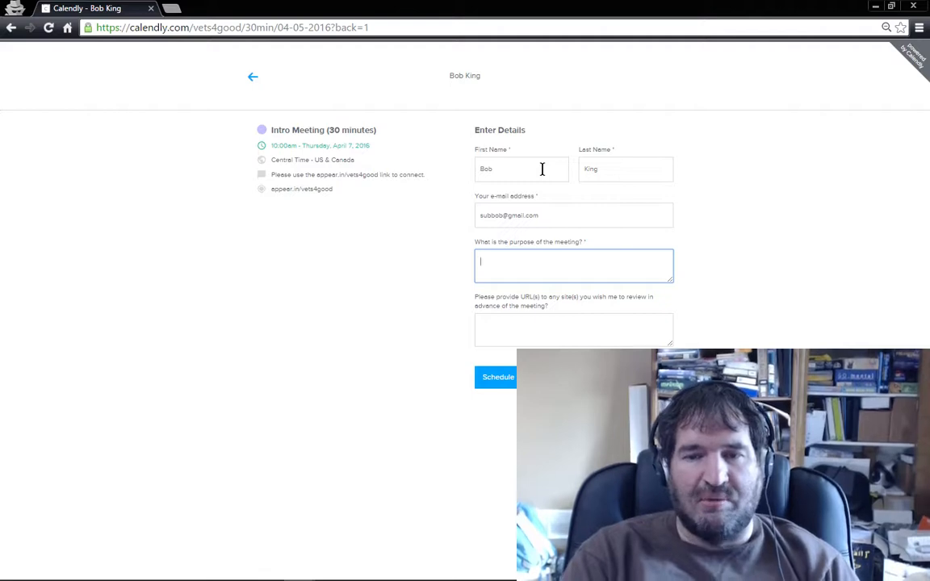
Step: Give "Review my website" as the purpose of the meeting and move on to the site URL question
type("Review")
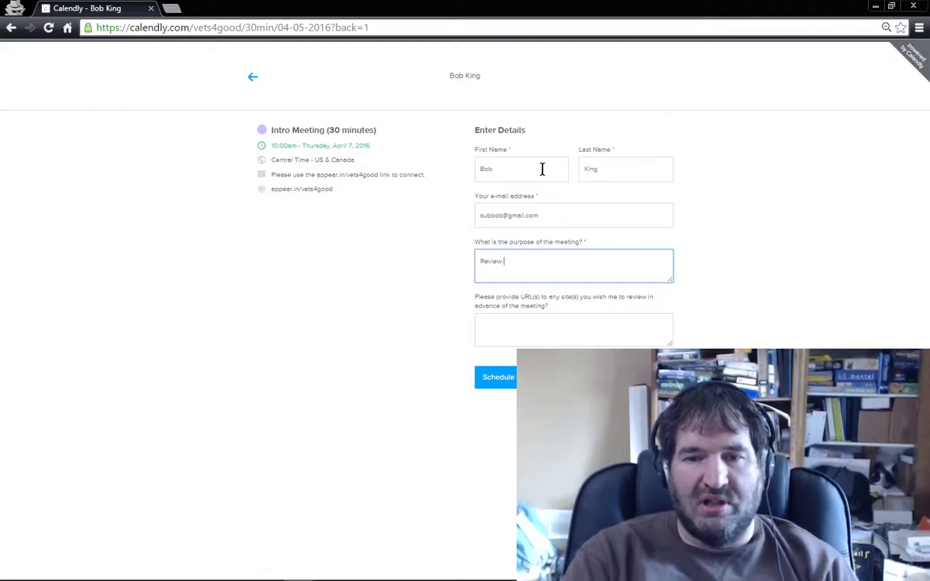
type("imy web")
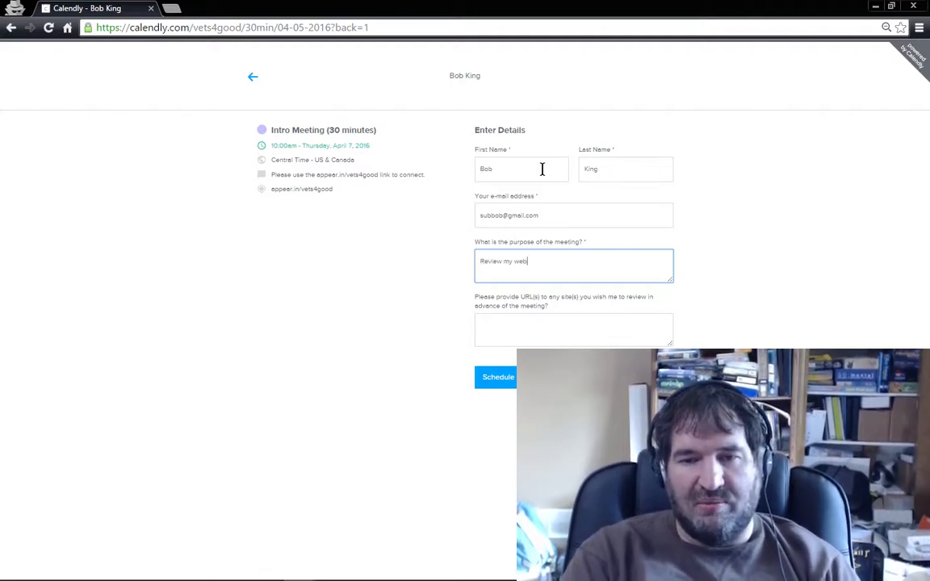
type("site")
key("Tab")
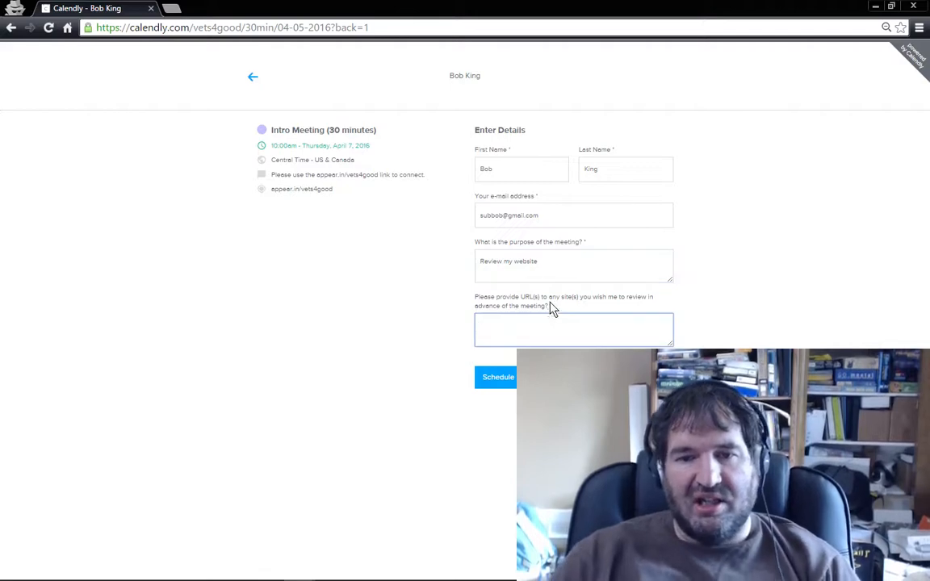
Step: Enter thoughtspray.com as the site to review and schedule the Intro Meeting
type("thoughtspray.com")
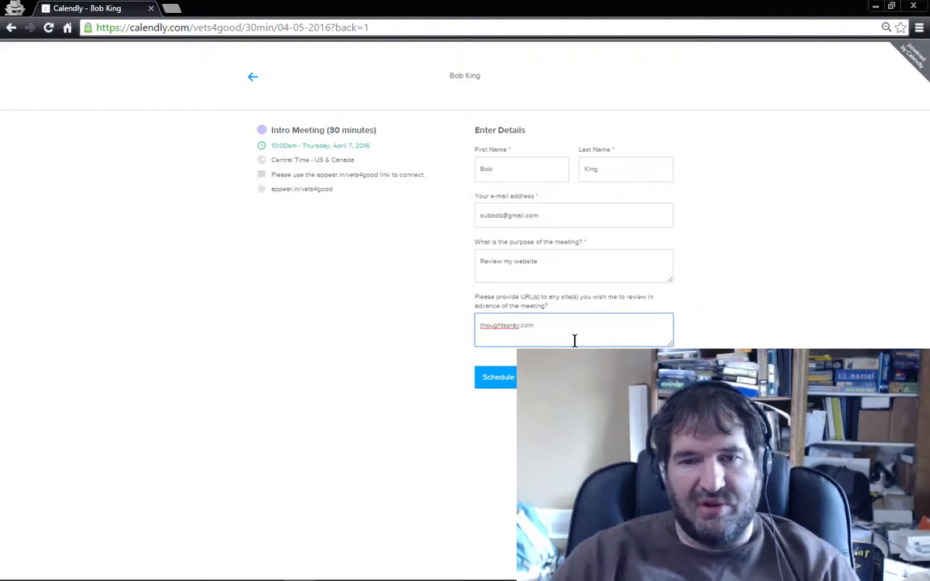
left_click_drag(558, 325, 452, 324)
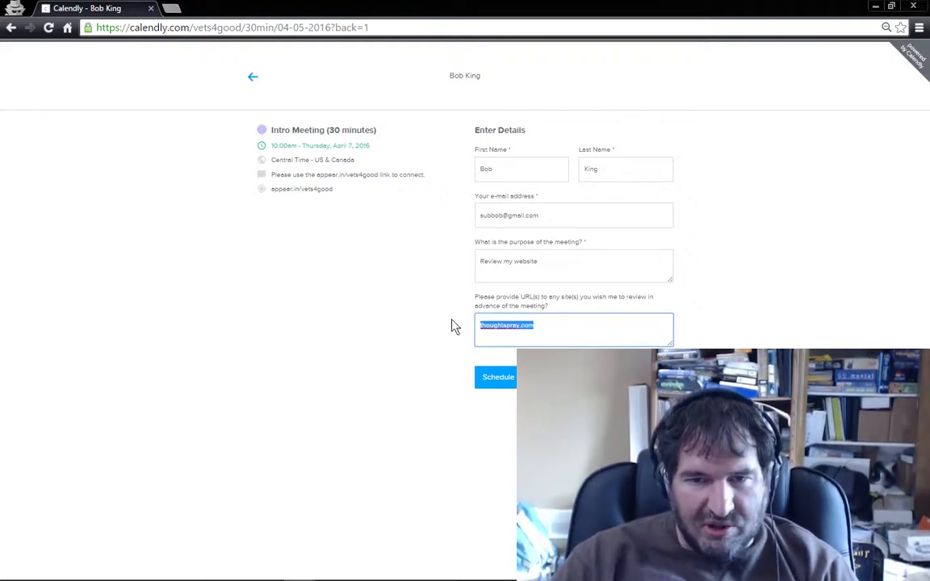
type("thoughtspray.com")
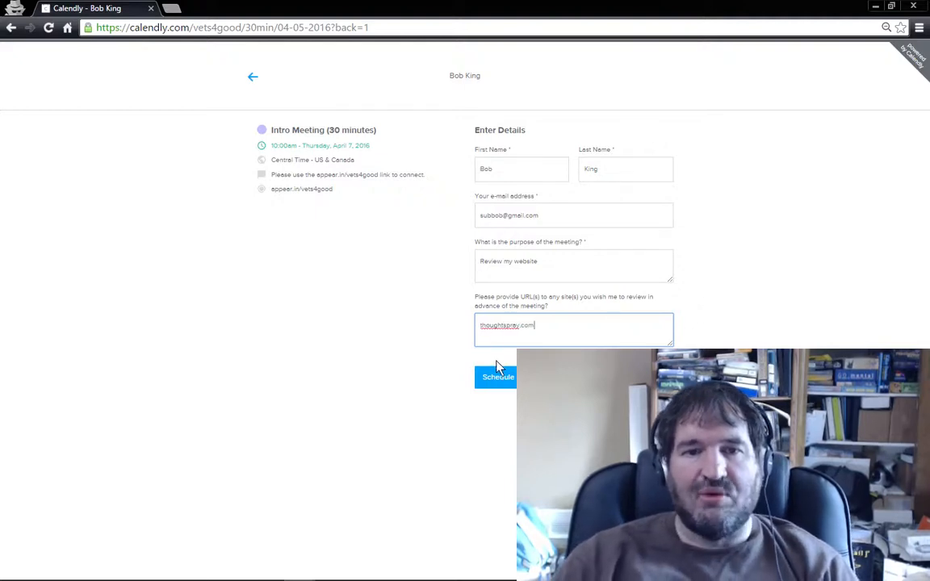
left_click(500, 380)
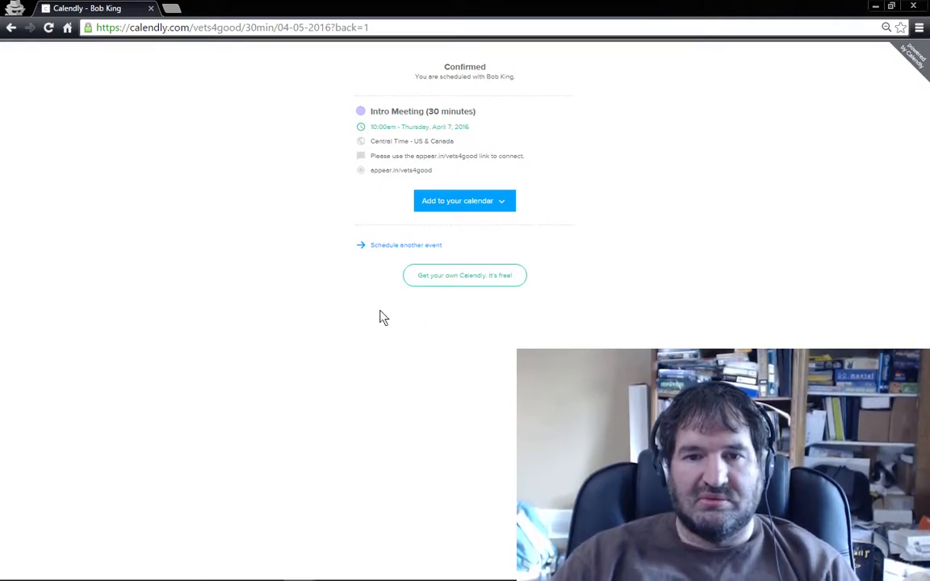
Step: Switch to Google Calendar and open the full details of the Intro Meeting booked for Thursday, April 7, at 10:00am
left_click(876, 7)
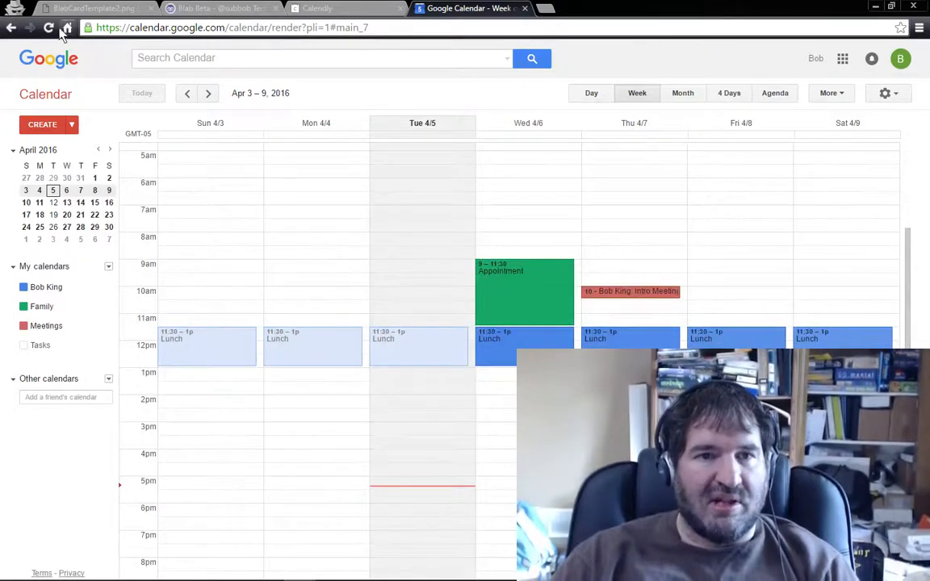
left_click(628, 297)
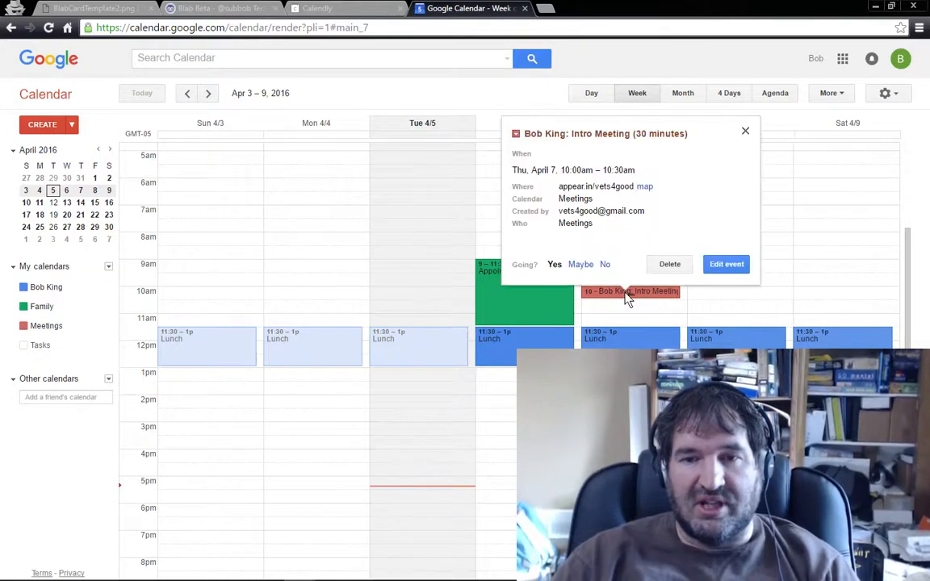
left_click(727, 265)
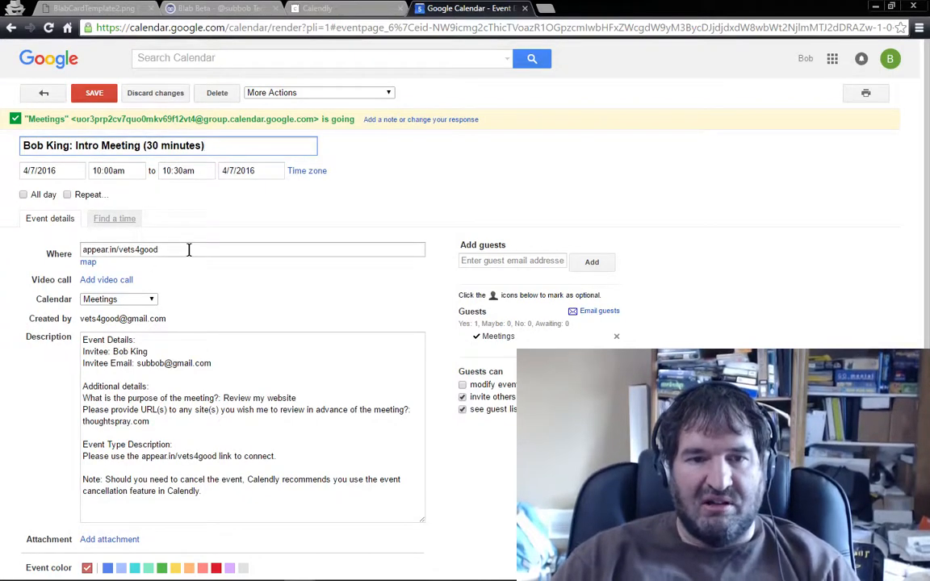
Step: Review the event's location, calendar and description, highlight the invitee details, and return to the week view without saving changes
scroll(189, 249, "down", 2)
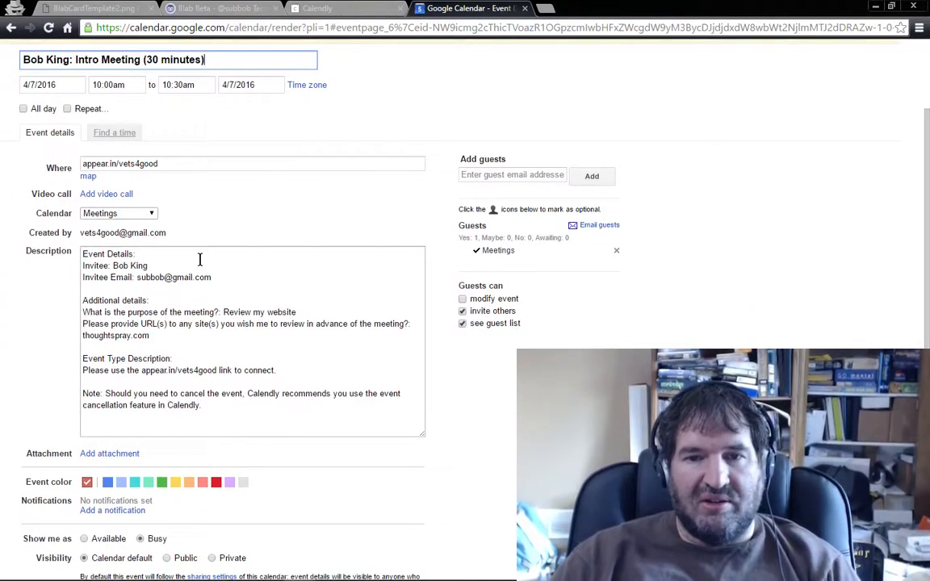
scroll(202, 271, "up", 2)
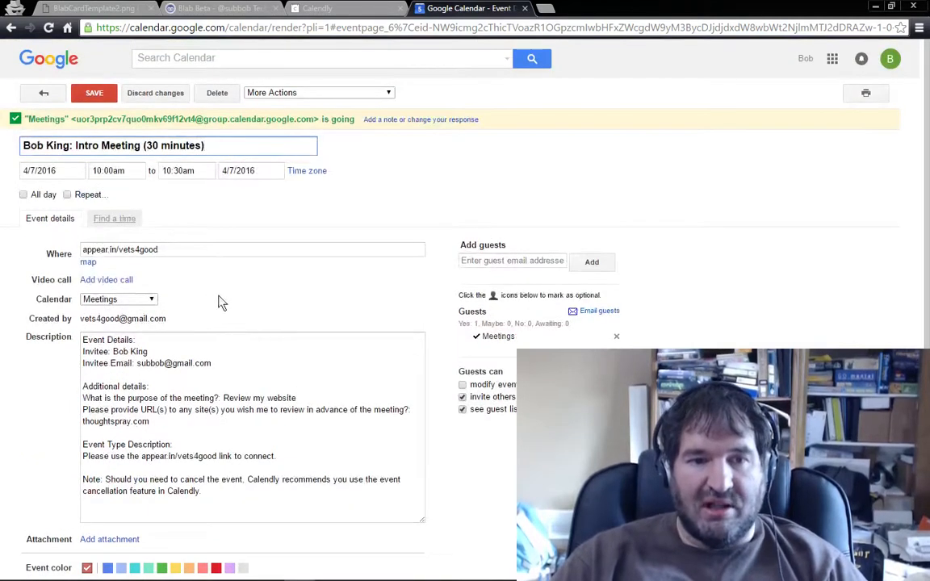
left_click_drag(224, 364, 70, 342)
scroll(290, 298, "down", 1)
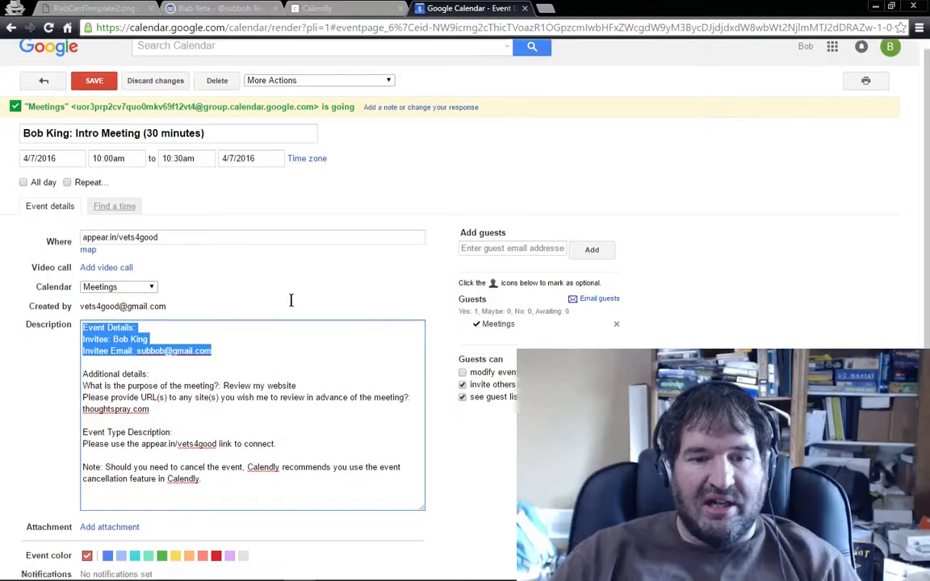
scroll(284, 255, "up", 1)
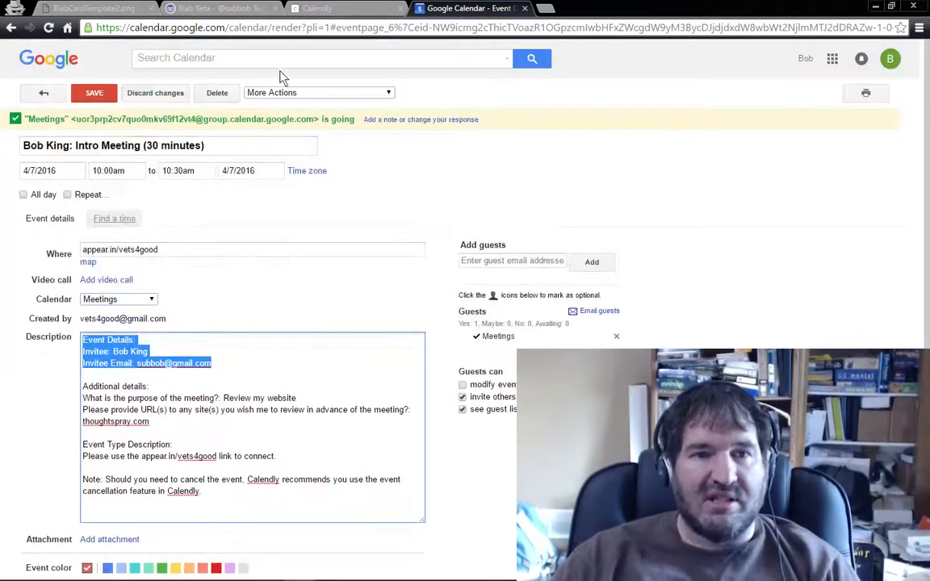
left_click(162, 94)
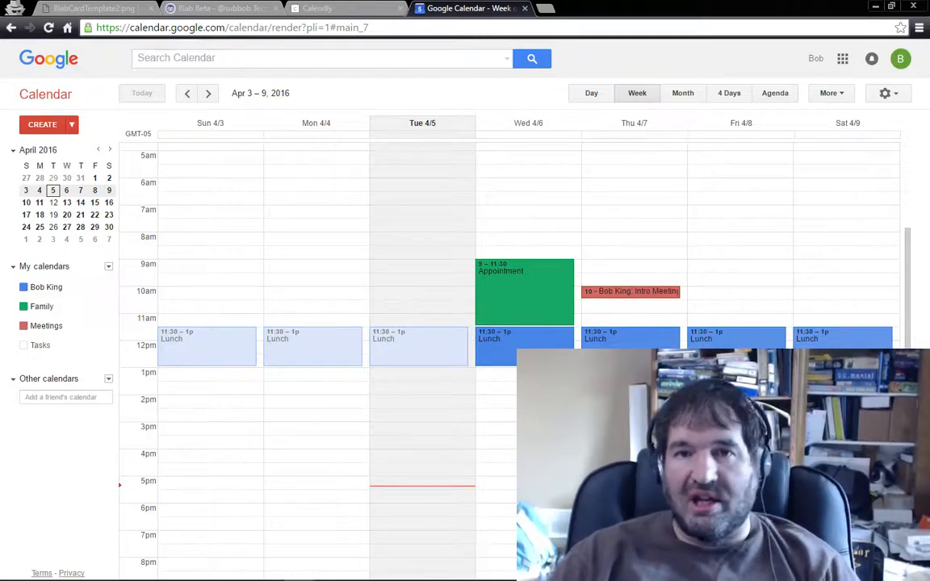
Step: Glance at the title card, return to Calendly and load the public scheduling page calendly.com/vets4good
left_click(96, 10)
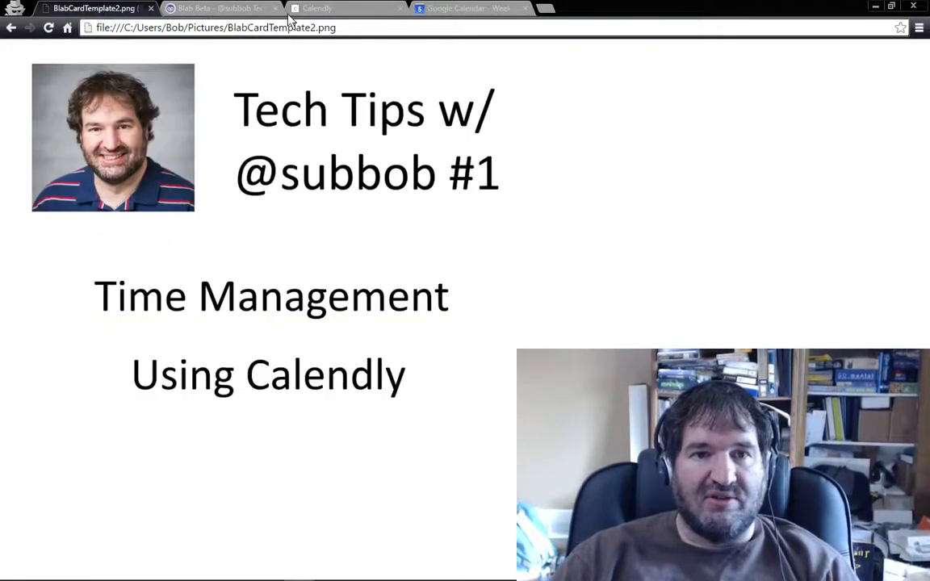
left_click(353, 10)
left_click(214, 27)
left_click(214, 27)
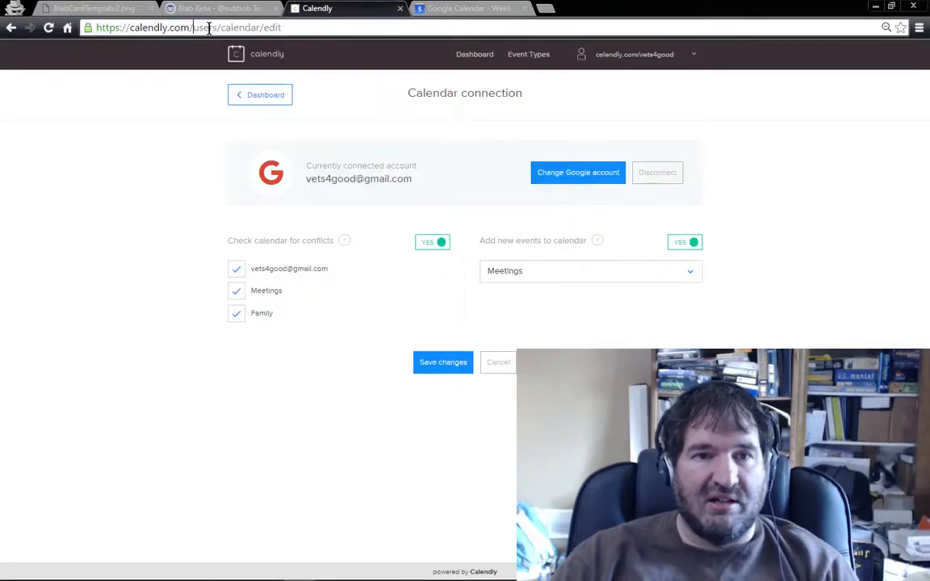
left_click_drag(193, 27, 345, 27)
type("ve")
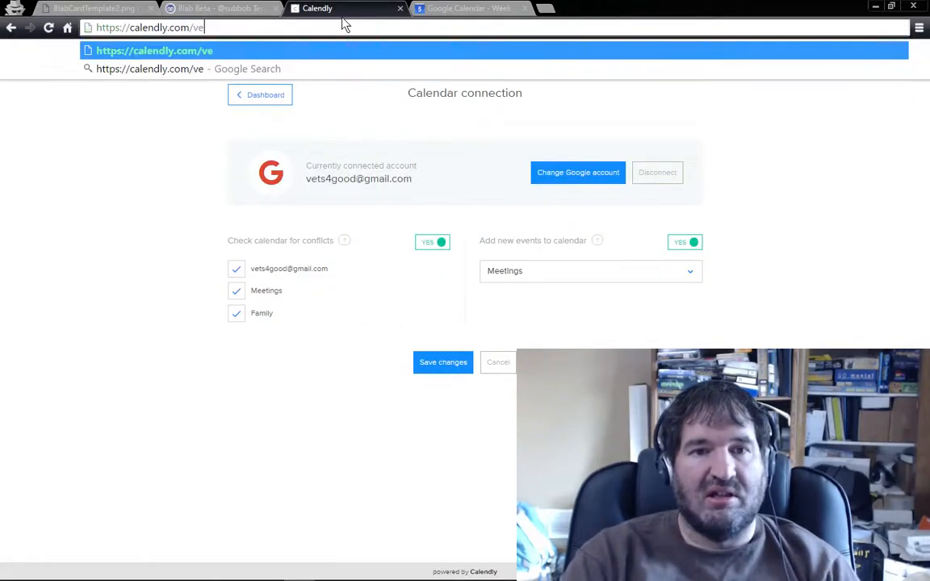
type("ts4good")
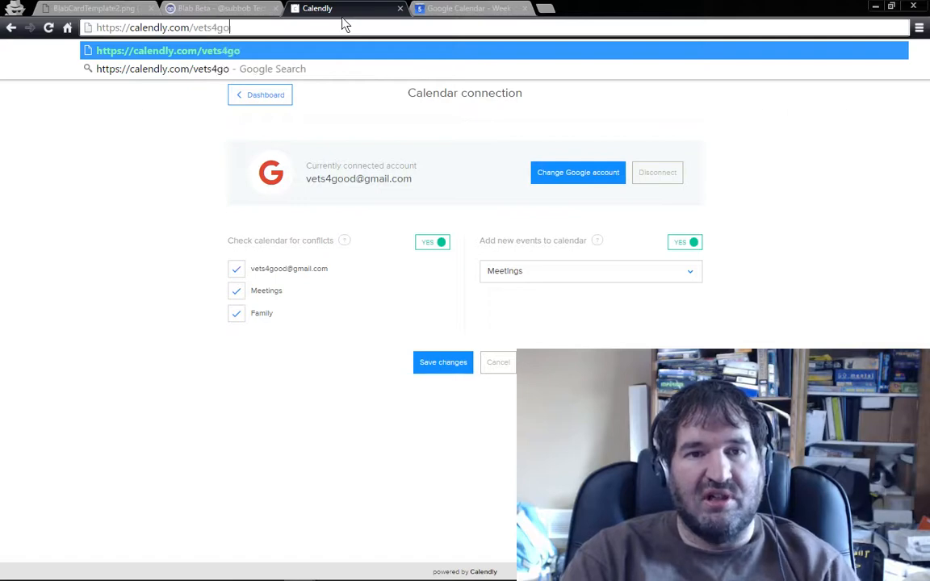
key("Return")
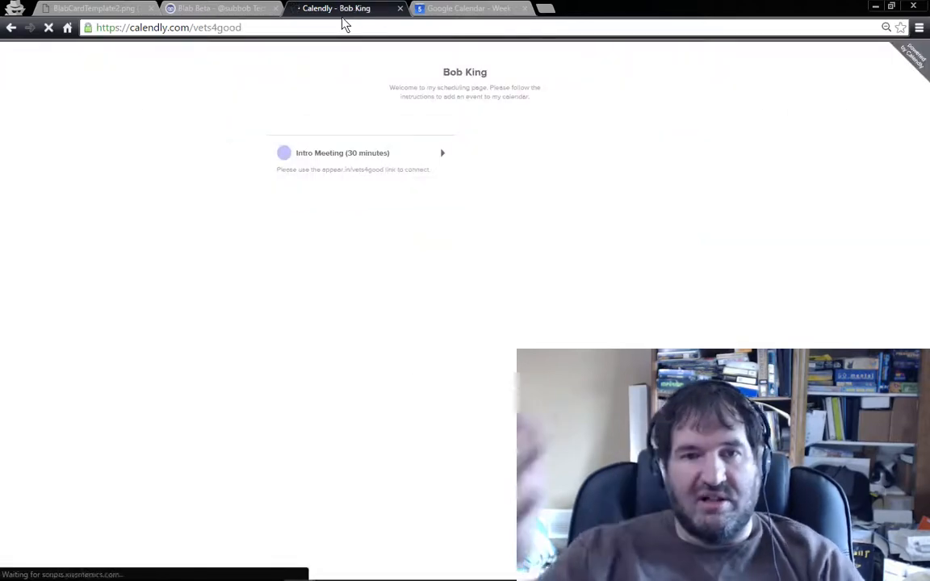
Step: Load the scheduling page calendly.com/subbob and open its 20 Minute Meeting to view the available days
double_click(266, 28)
type("subbob")
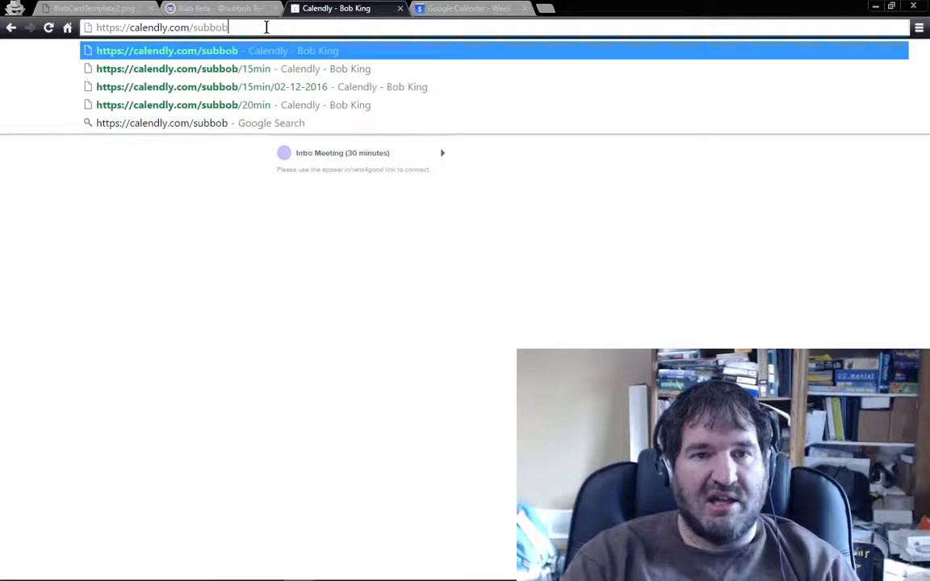
key("Return")
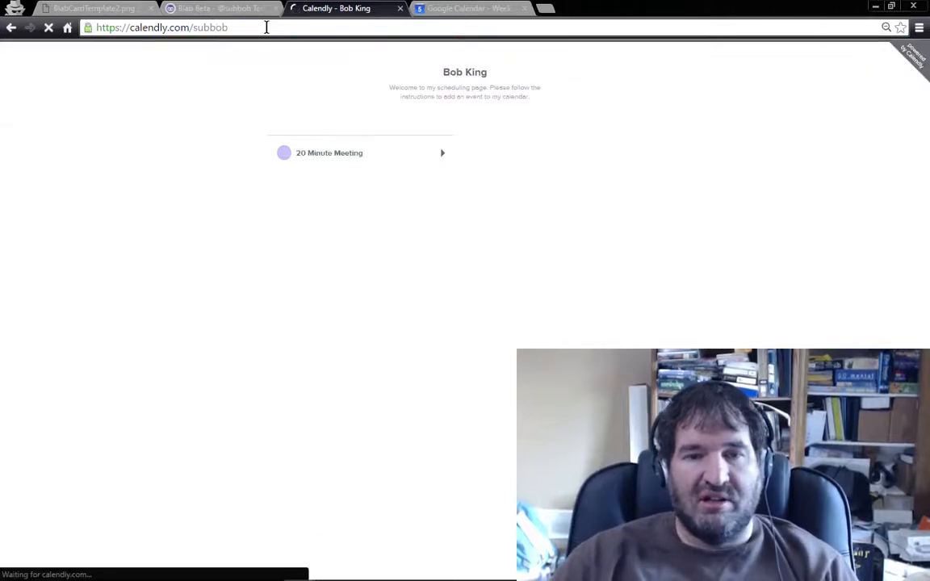
left_click(289, 158)
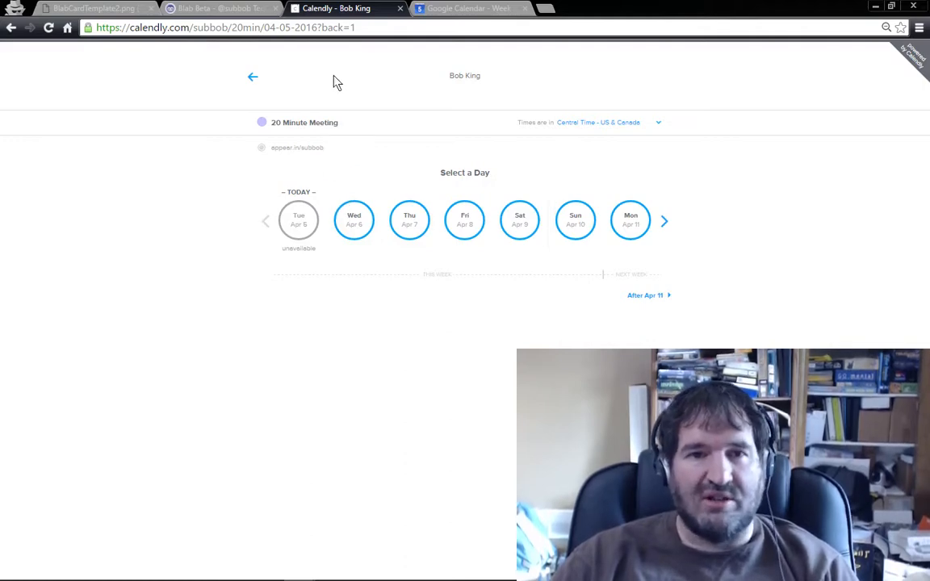
Step: View the Blab event page for the Tech Tips session and return to the BlabCardTemplate2.png title card
left_click(256, 14)
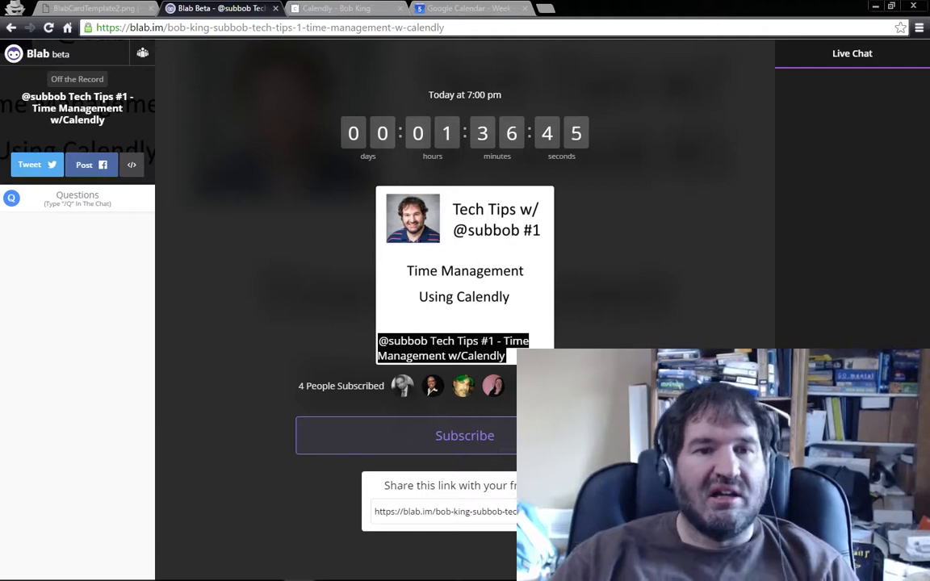
left_click(111, 9)
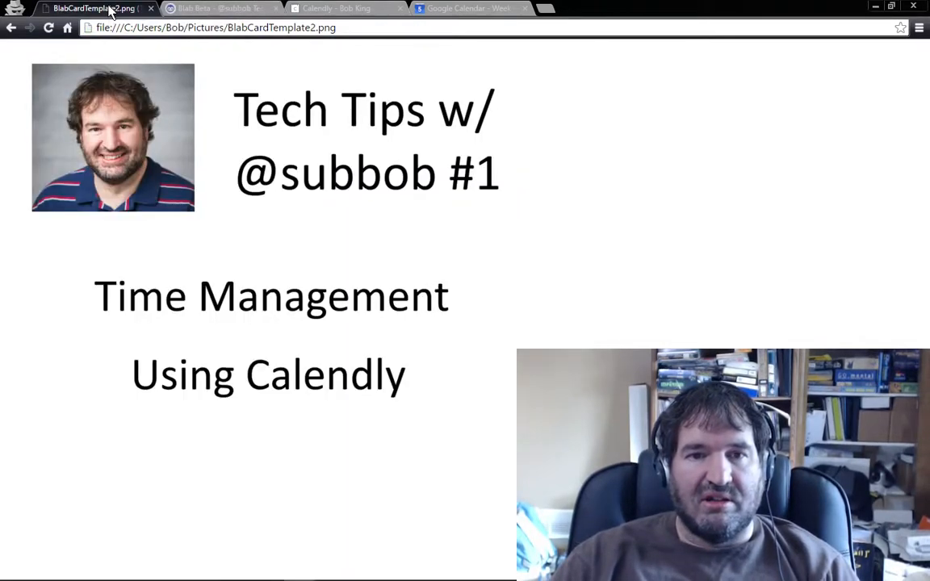